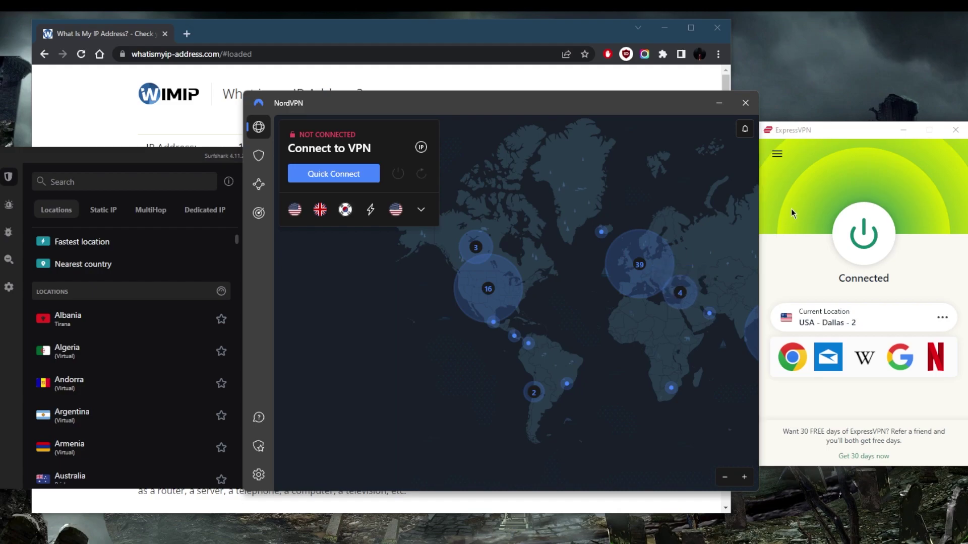
- Disconnect ExpressVPN from the USA - Dallas - 2 server
click(211, 160)
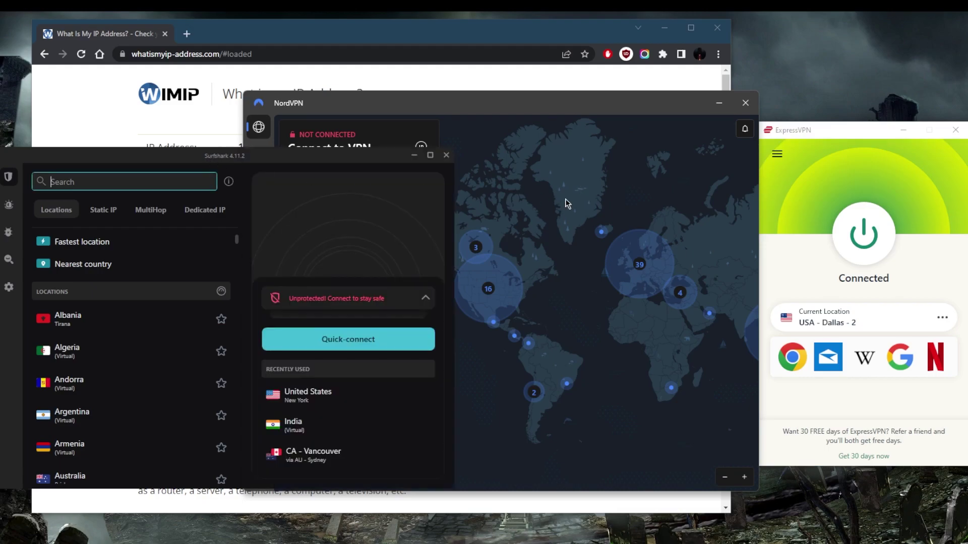
click(595, 196)
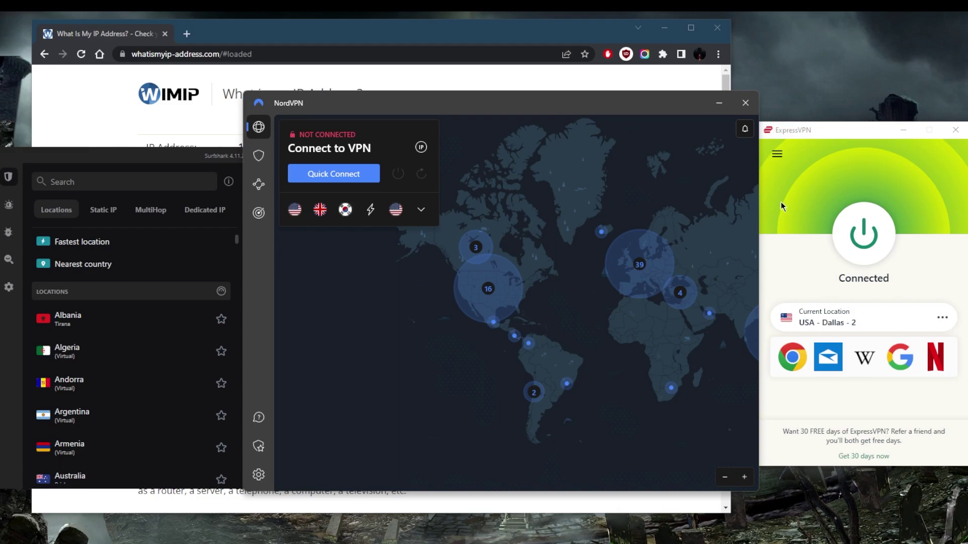
click(821, 178)
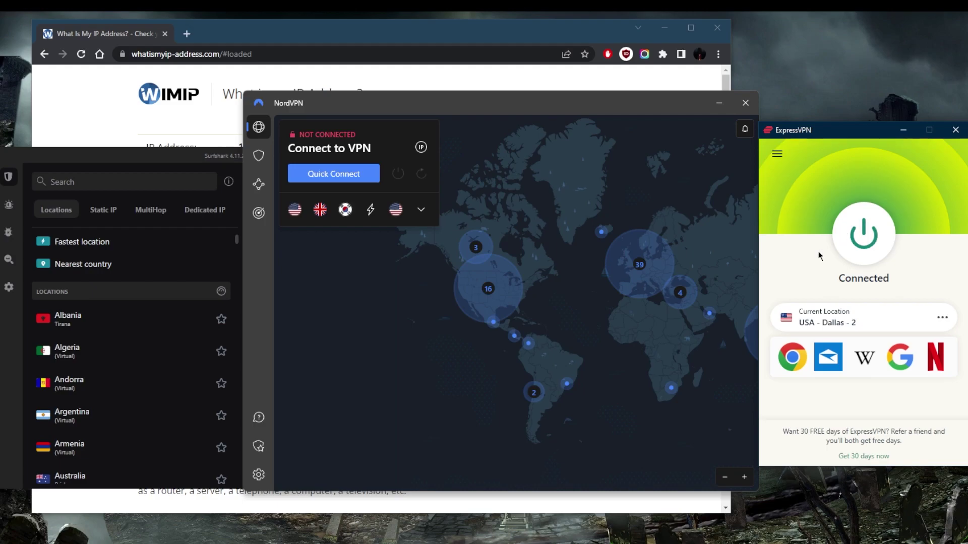
click(841, 239)
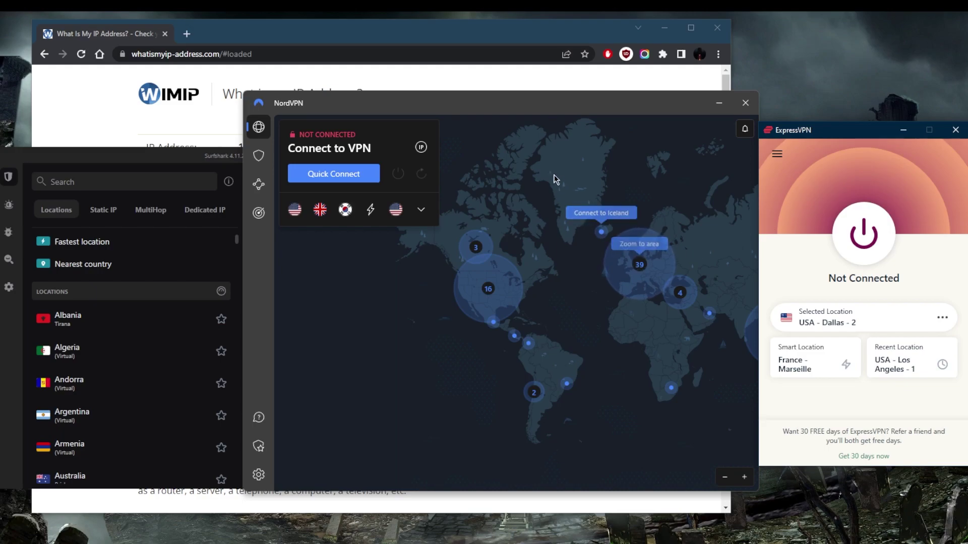
- Bring ExpressVPN forward and glance at its main menu without choosing anything
click(184, 159)
click(527, 202)
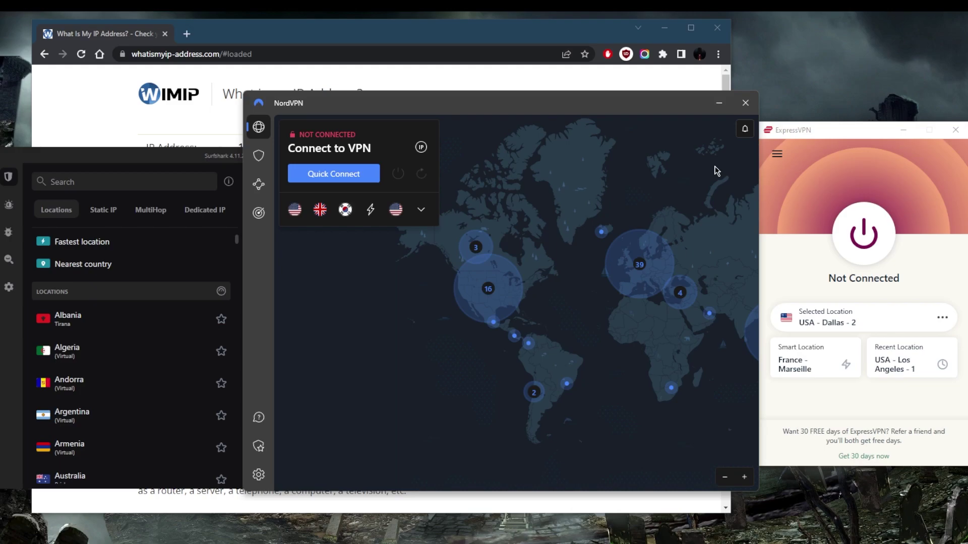
click(806, 196)
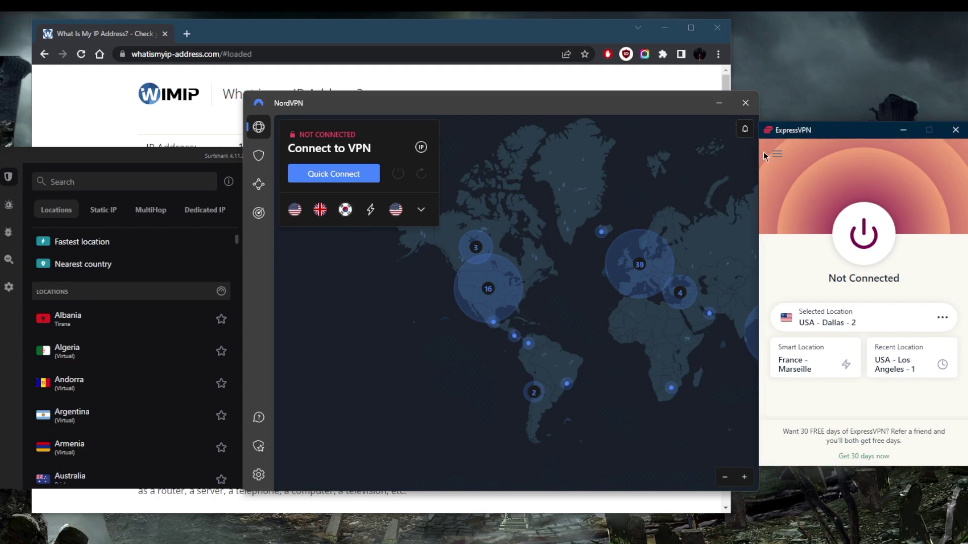
click(776, 154)
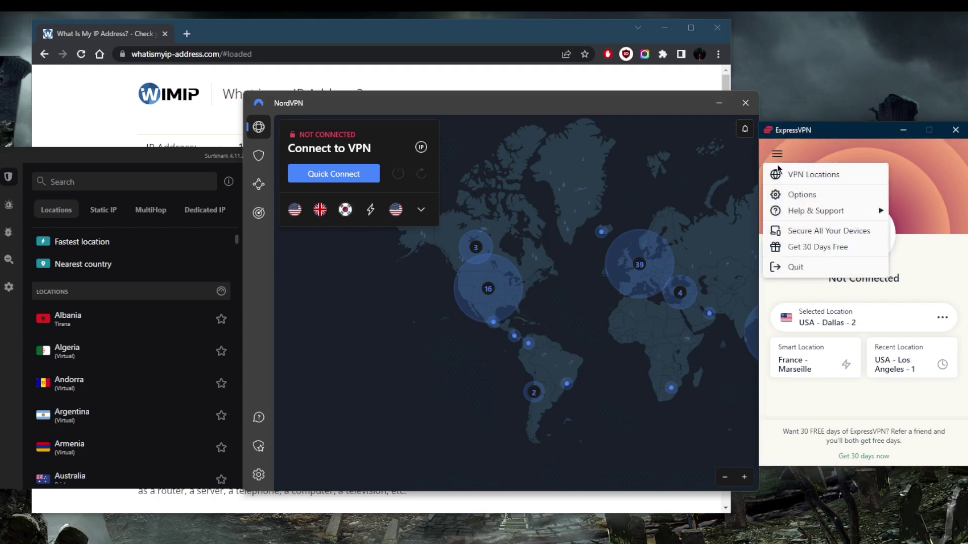
click(812, 194)
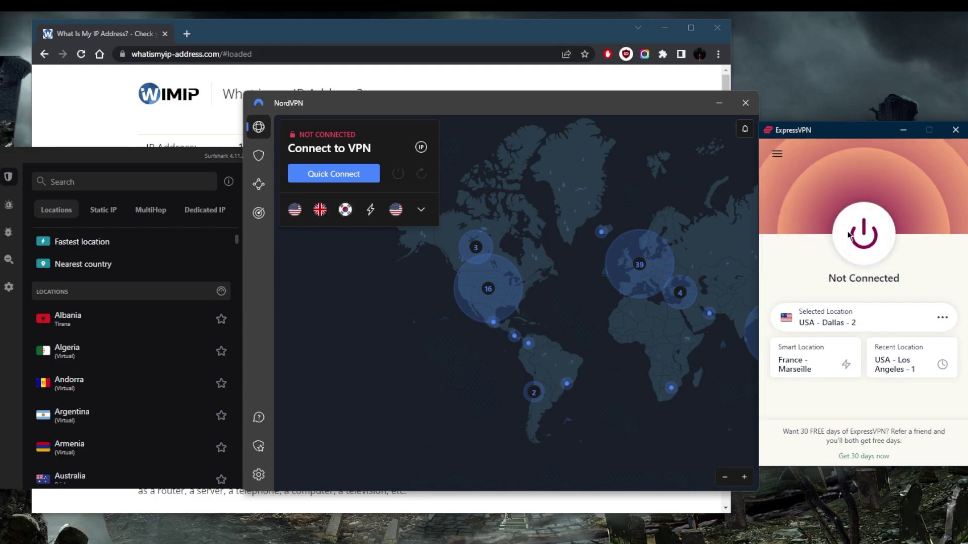
- Browse ExpressVPN's VPN Locations under All Locations > Americas > United States, then close the list
click(782, 156)
click(789, 174)
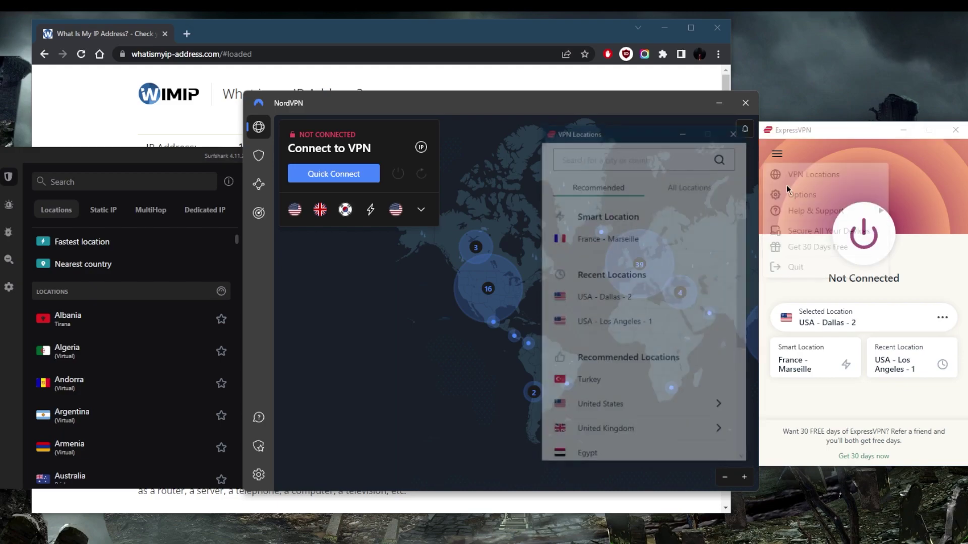
click(688, 185)
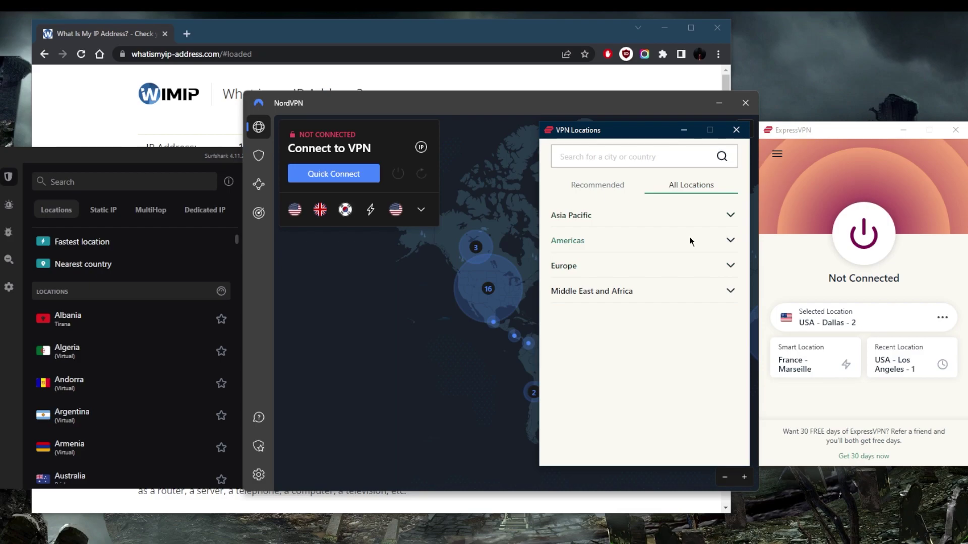
click(707, 241)
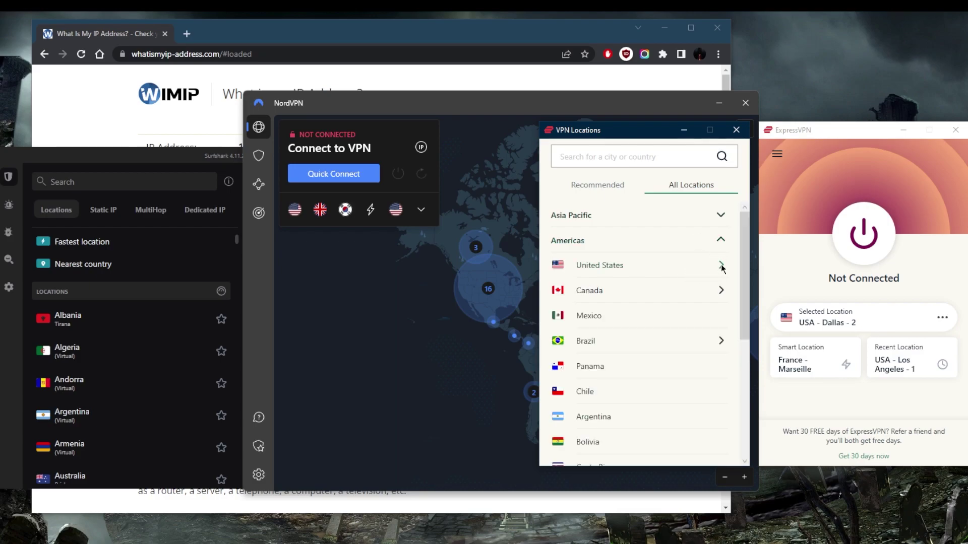
click(721, 265)
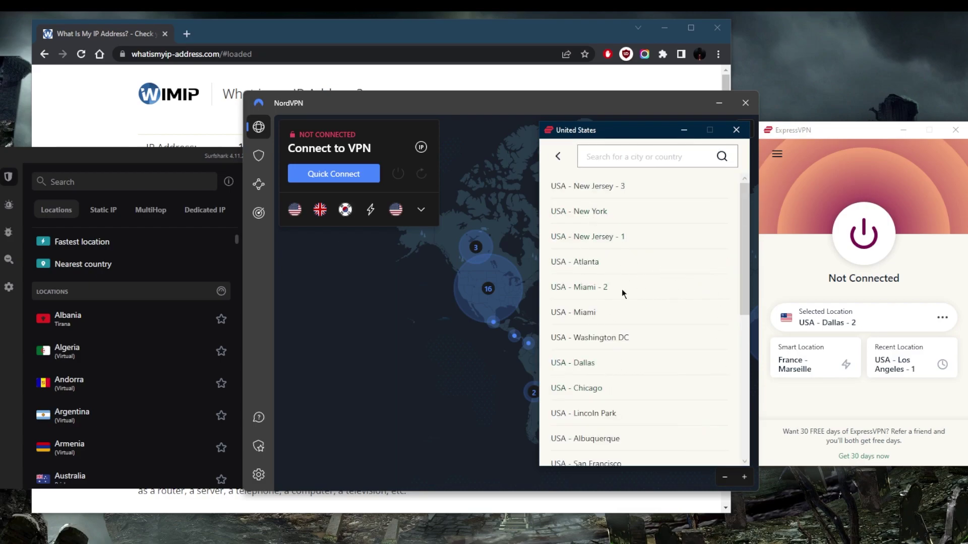
click(556, 158)
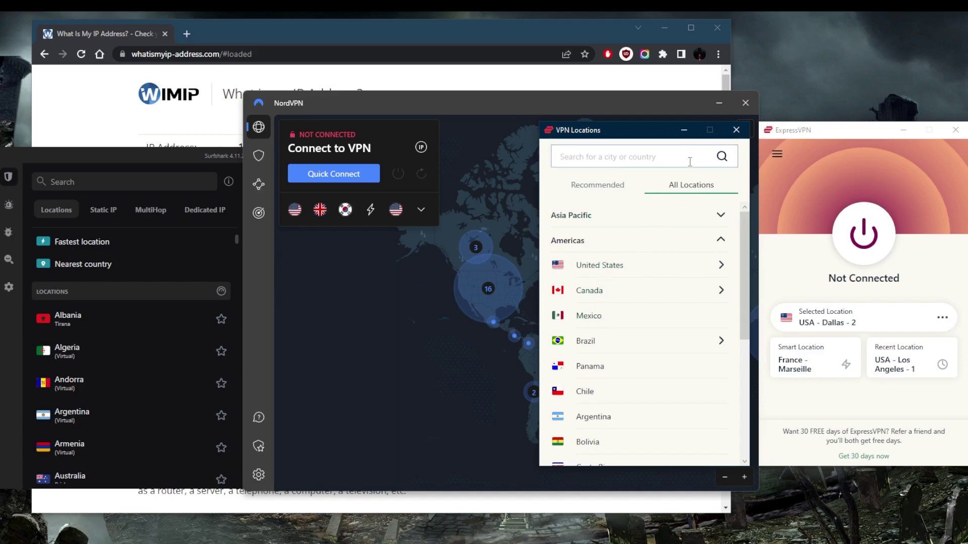
click(729, 134)
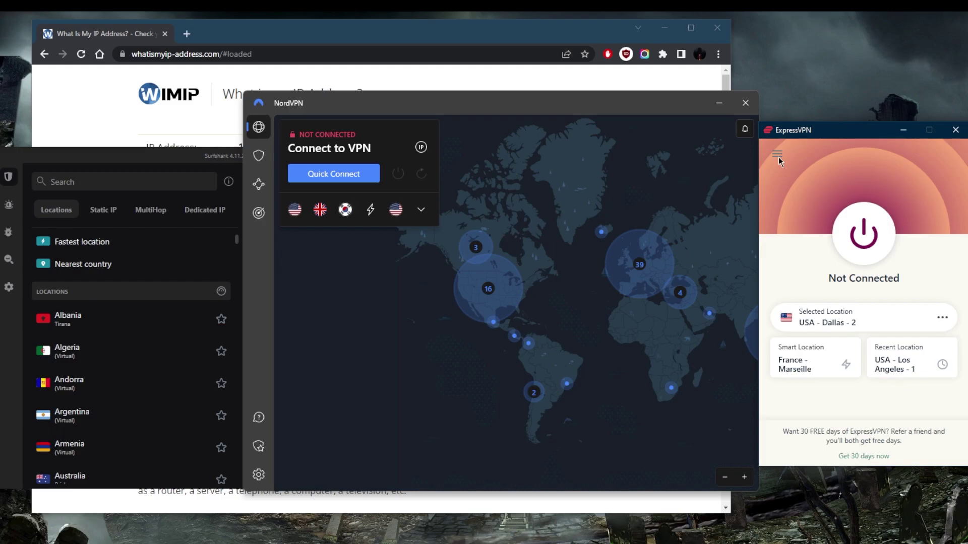
click(778, 156)
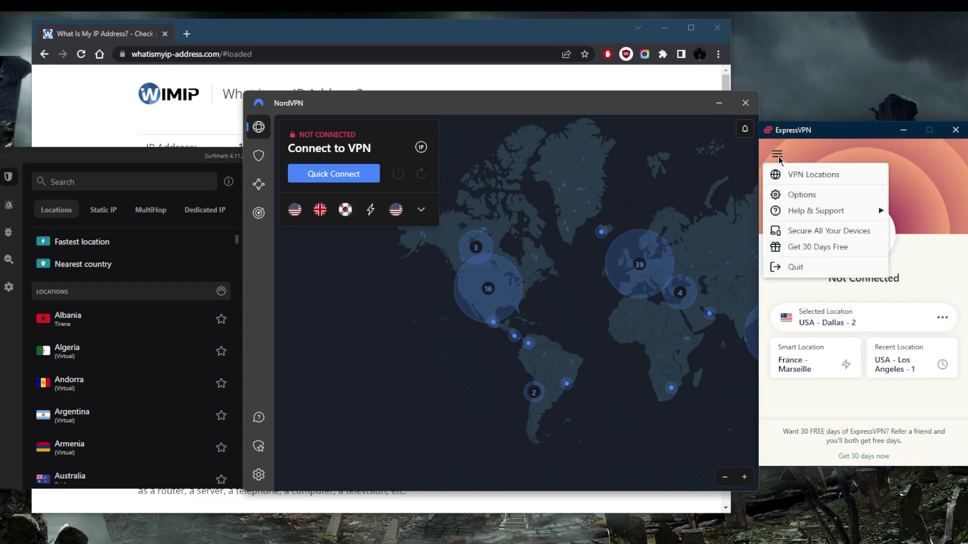
- Open ExpressVPN Options, glance at the Protocol tab, and return to General settings
click(805, 195)
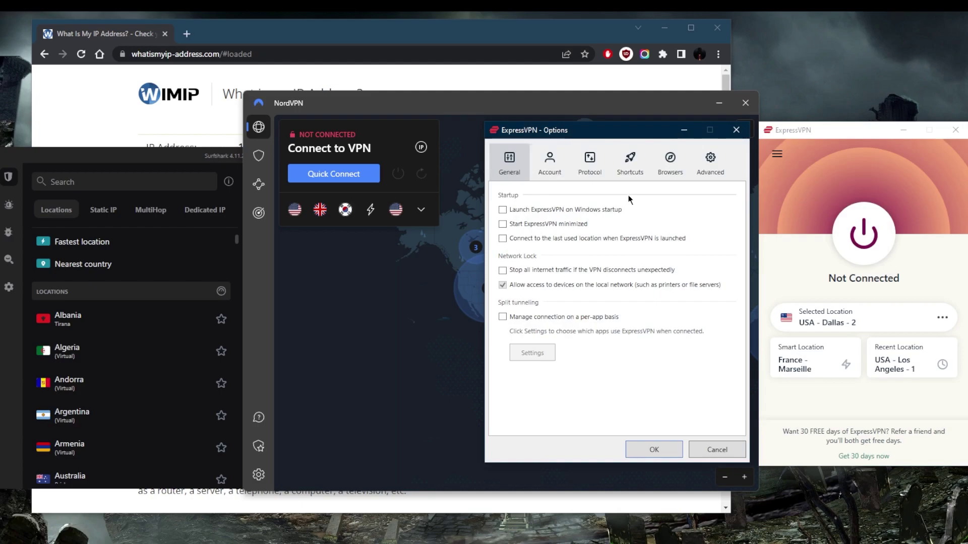
click(592, 158)
click(513, 165)
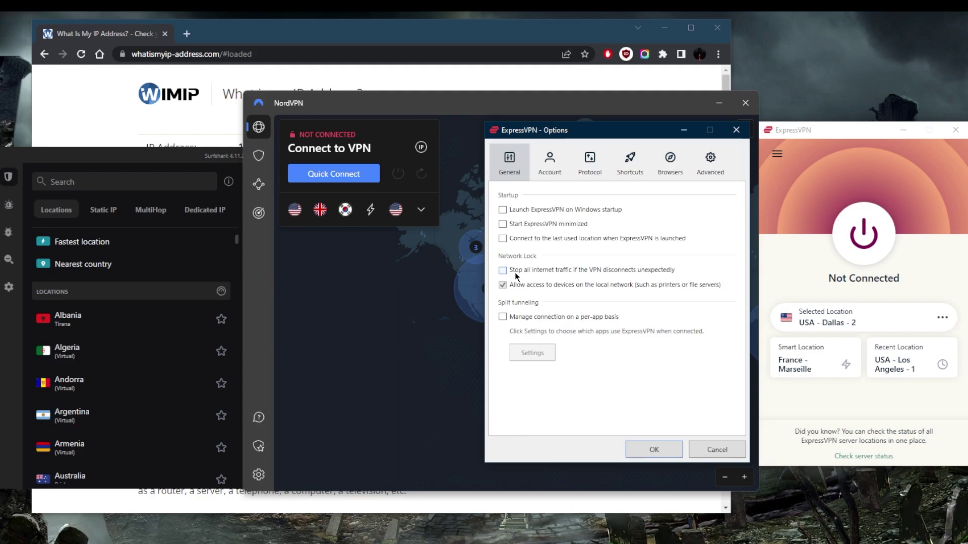
click(506, 317)
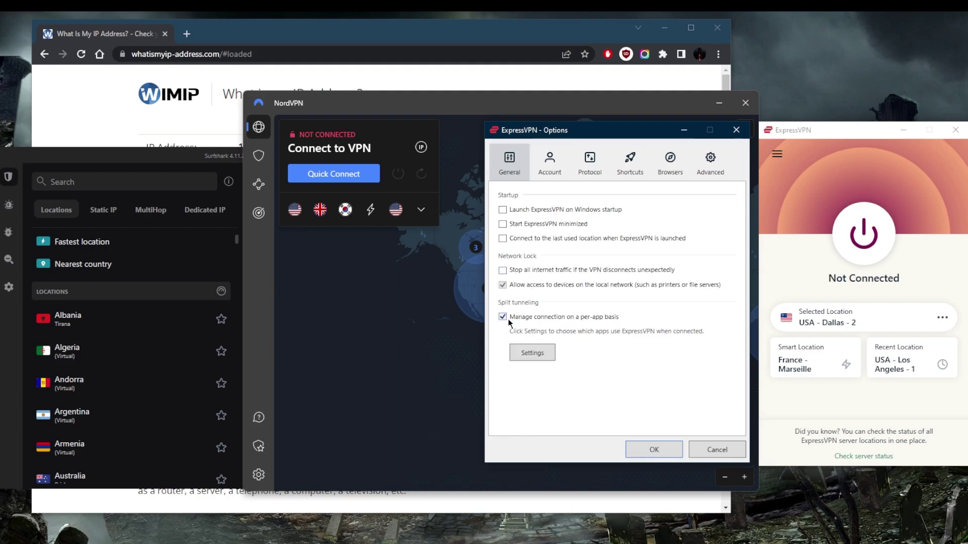
click(538, 355)
click(419, 313)
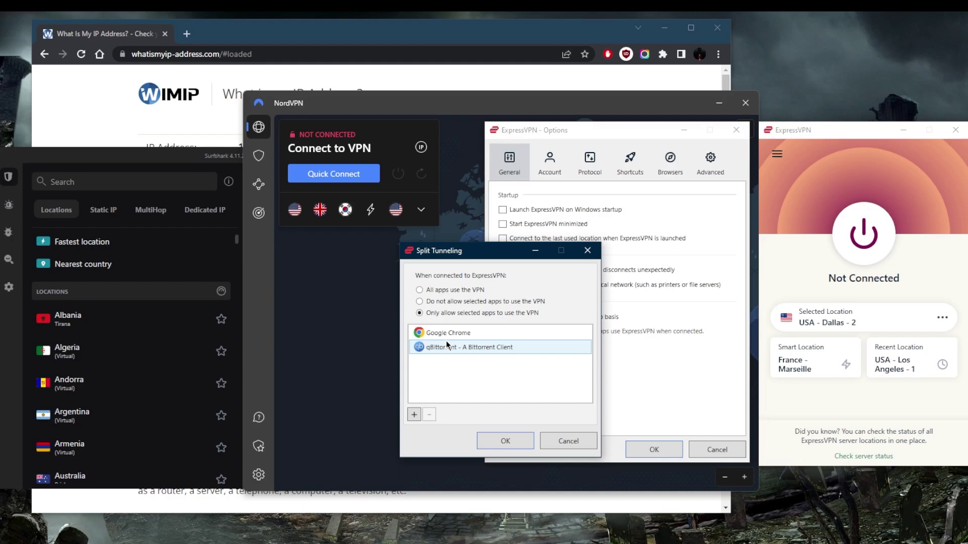
click(419, 301)
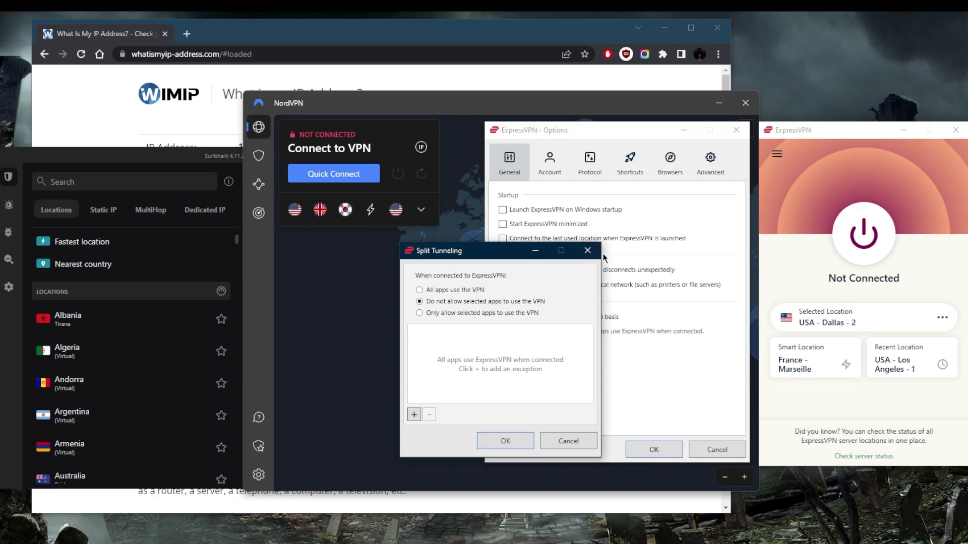
key(Return)
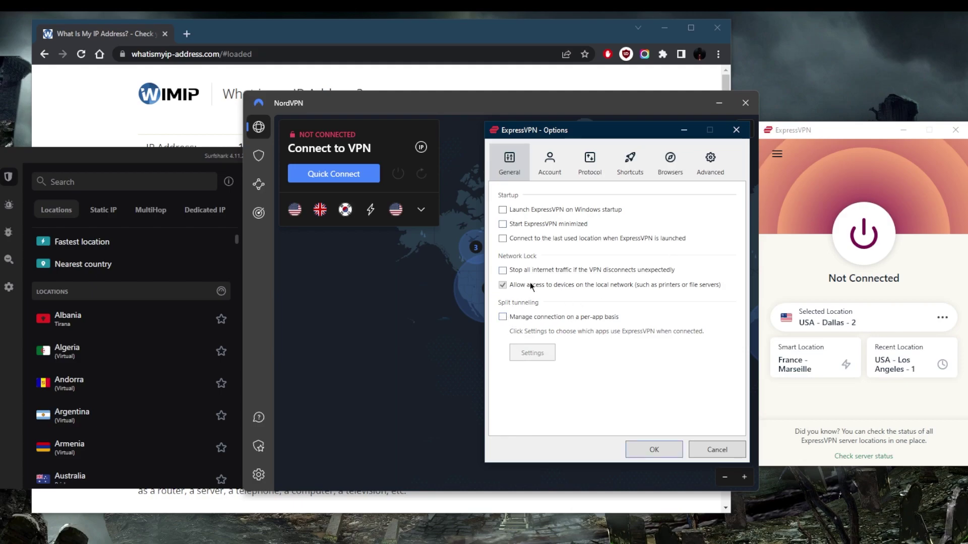
- Choose Lightway - UDP as ExpressVPN's protocol and recheck the Protocol tab
click(589, 163)
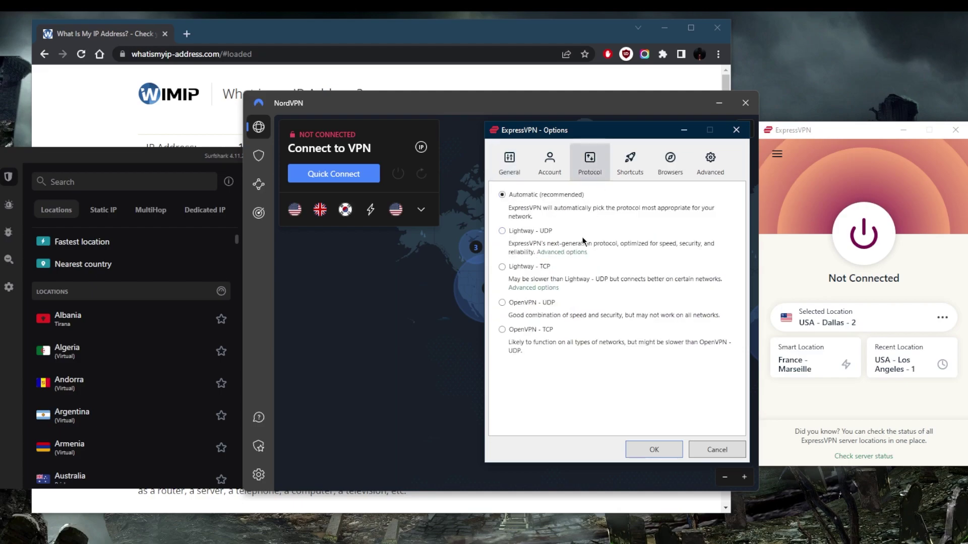
click(503, 231)
click(515, 162)
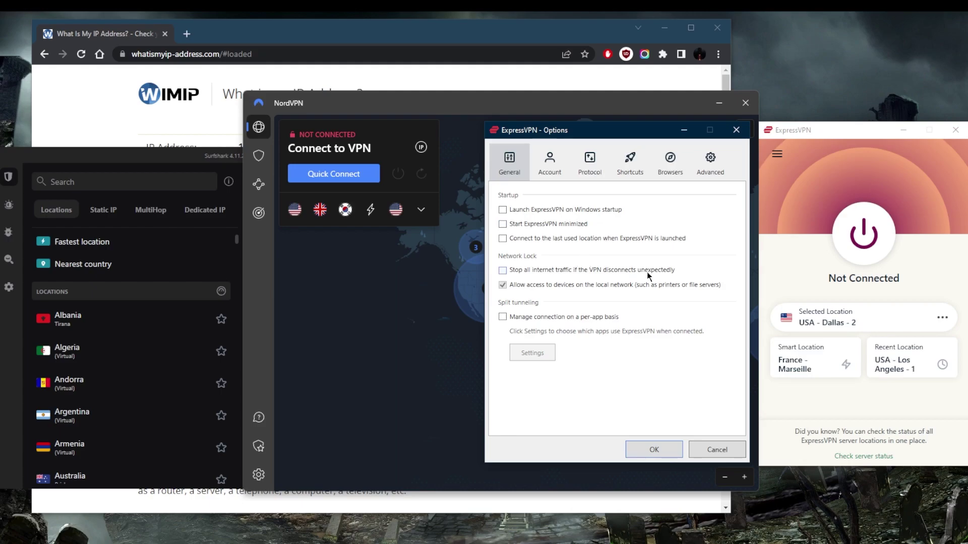
click(590, 161)
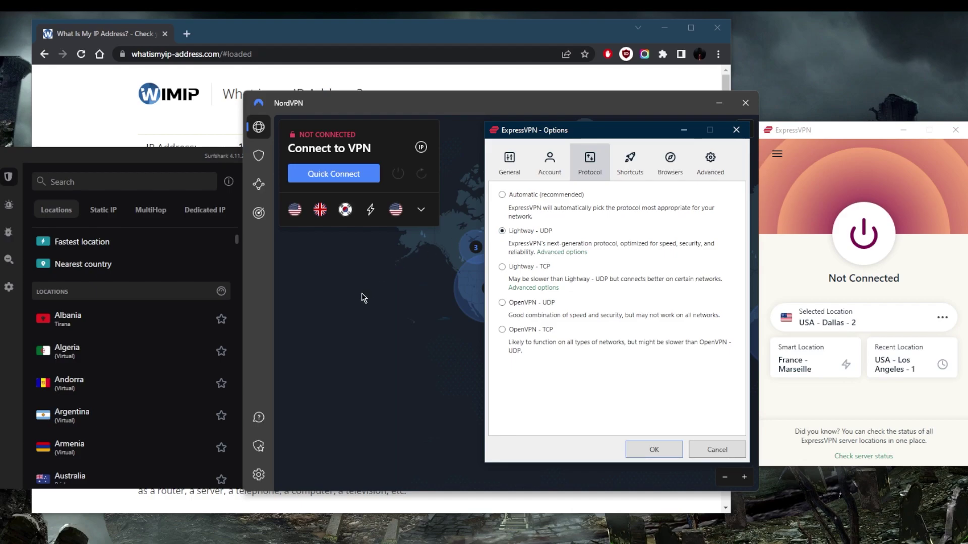
- Return to ExpressVPN's General options and confirm them with OK
click(262, 231)
click(195, 168)
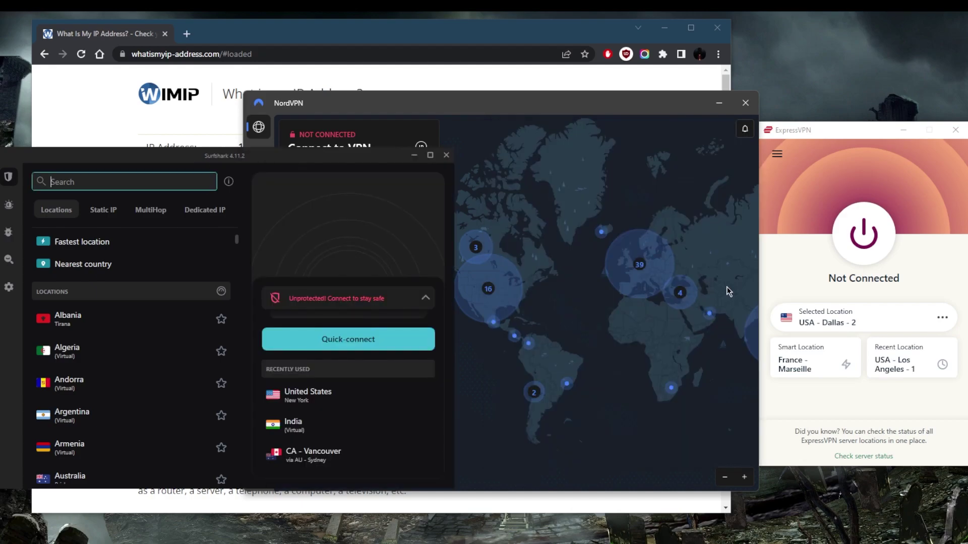
click(778, 217)
click(507, 168)
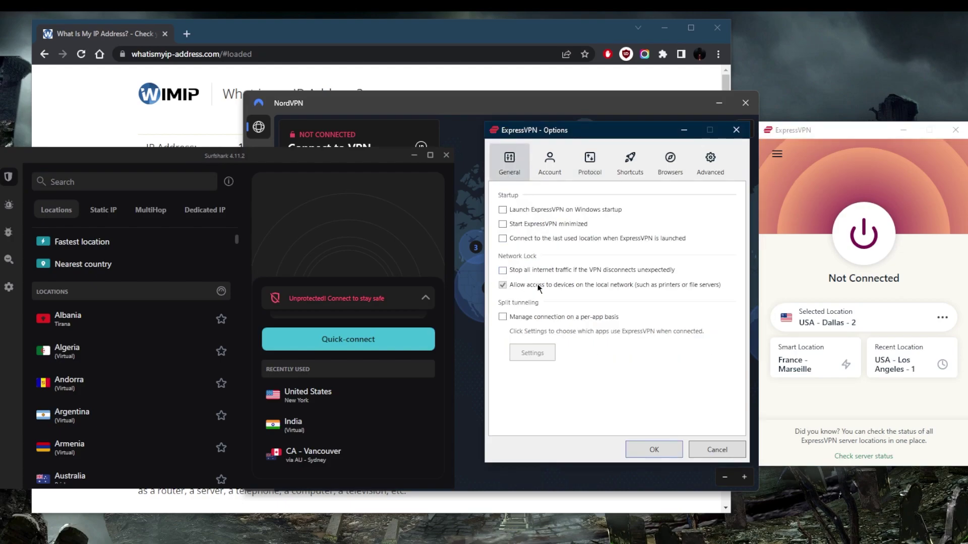
click(652, 445)
- Connect ExpressVPN to Germany from the Europe region in VPN Locations
click(778, 153)
click(805, 177)
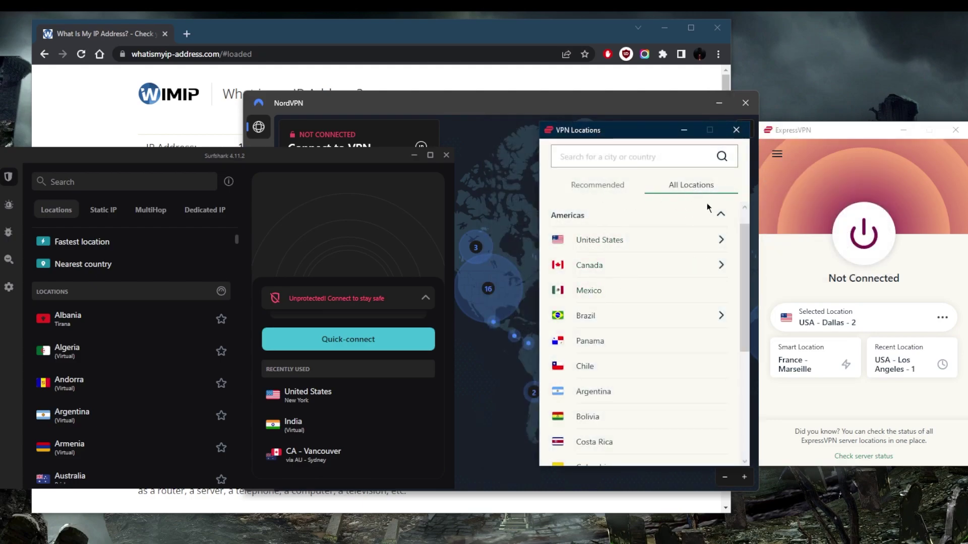
click(720, 214)
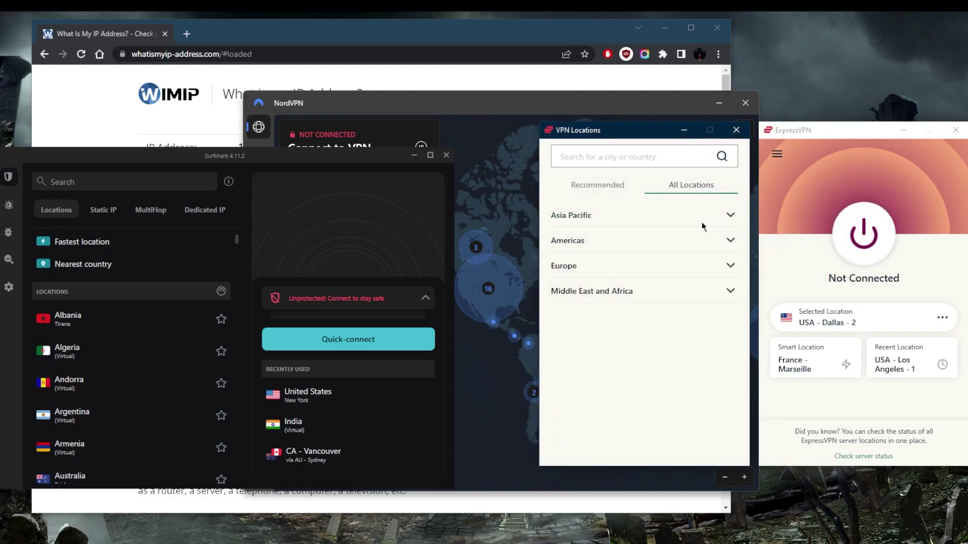
click(731, 266)
scroll(615, 353, down, 1)
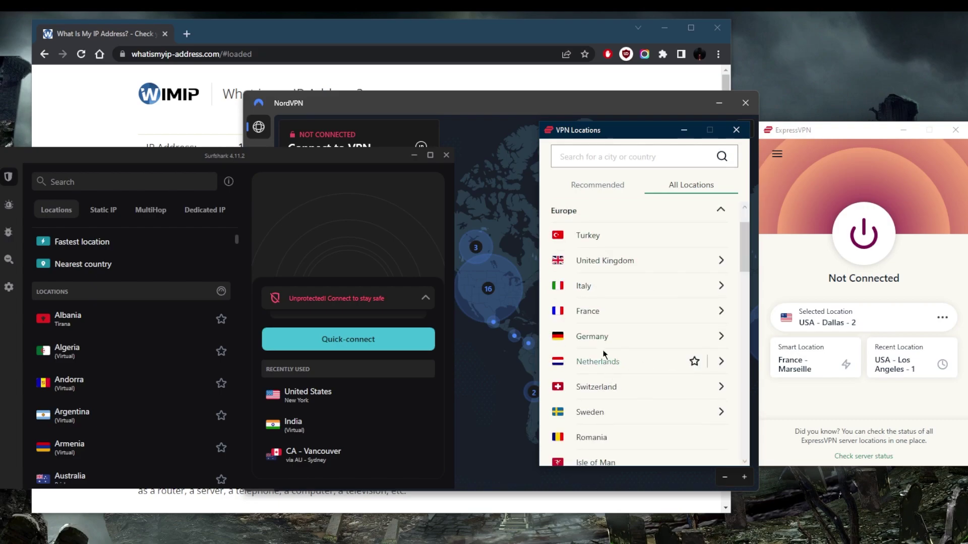
click(610, 336)
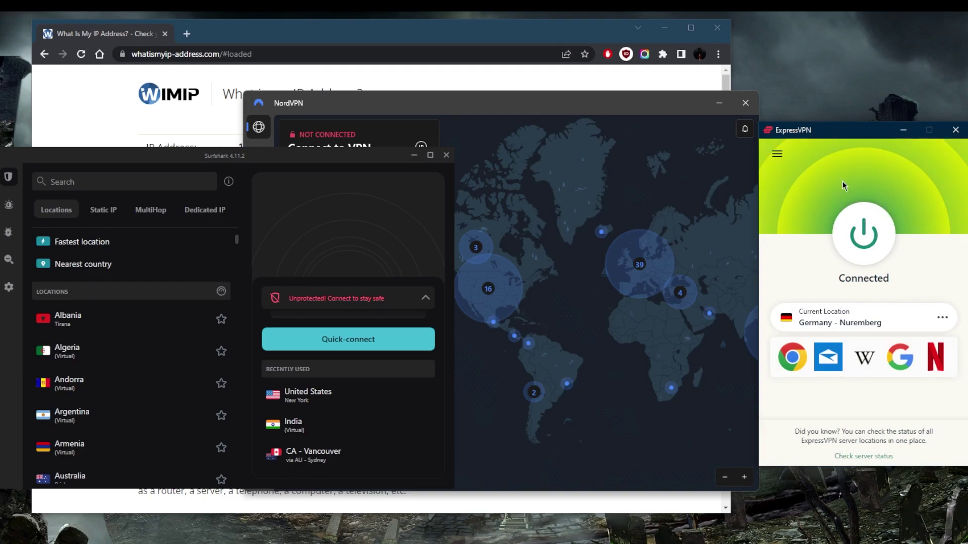
- Reload whatismyip-address.com to confirm a Nuremberg, Germany IP, then close Chrome
click(246, 31)
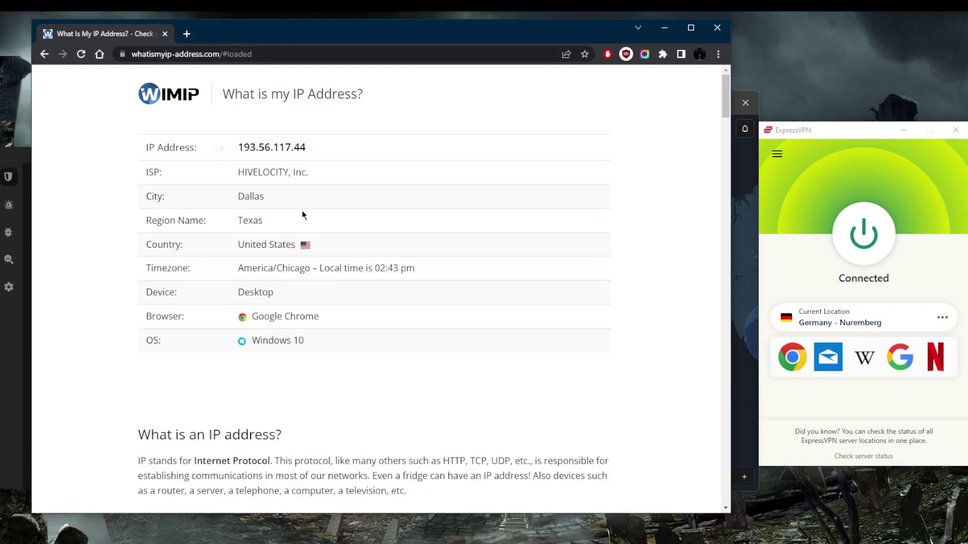
click(81, 54)
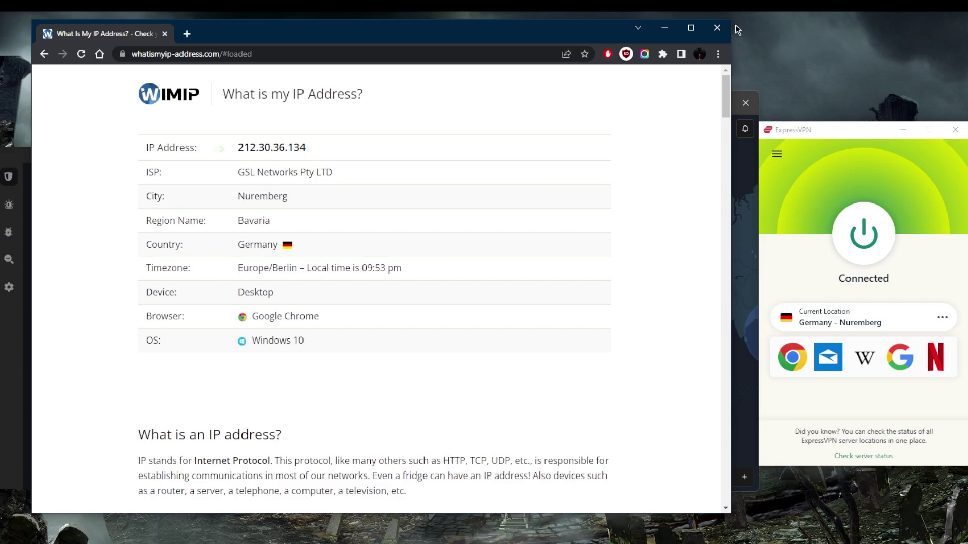
click(718, 28)
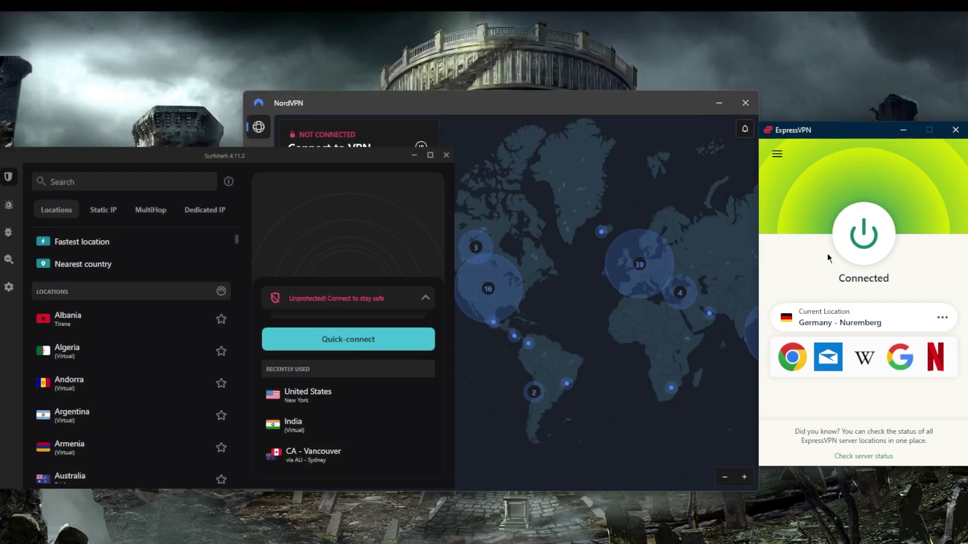
- Disconnect ExpressVPN, leaving Germany - Nuremberg as the selected location
click(859, 238)
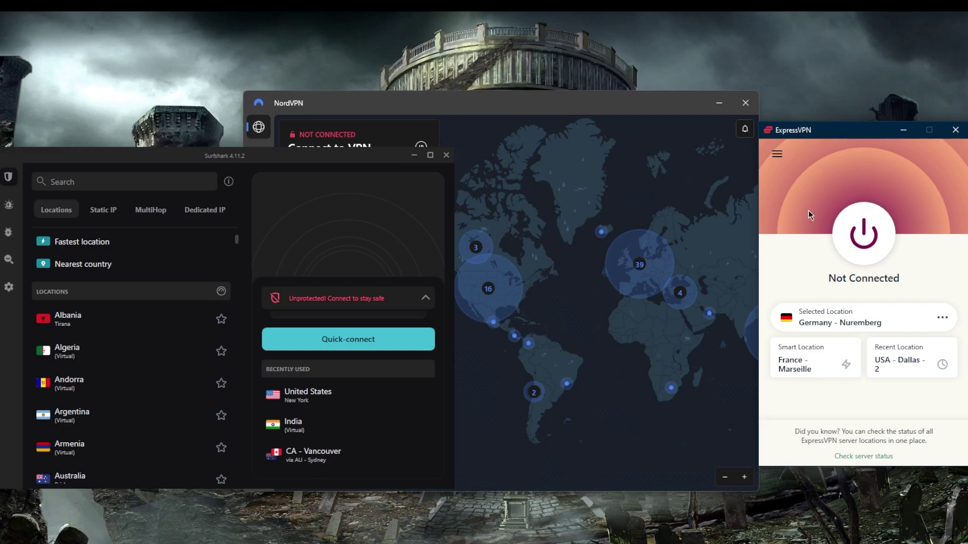
- In NordVPN, expand the specialty server list and tour Threat Protection, Meshnet and Dark Web Monitor
click(675, 240)
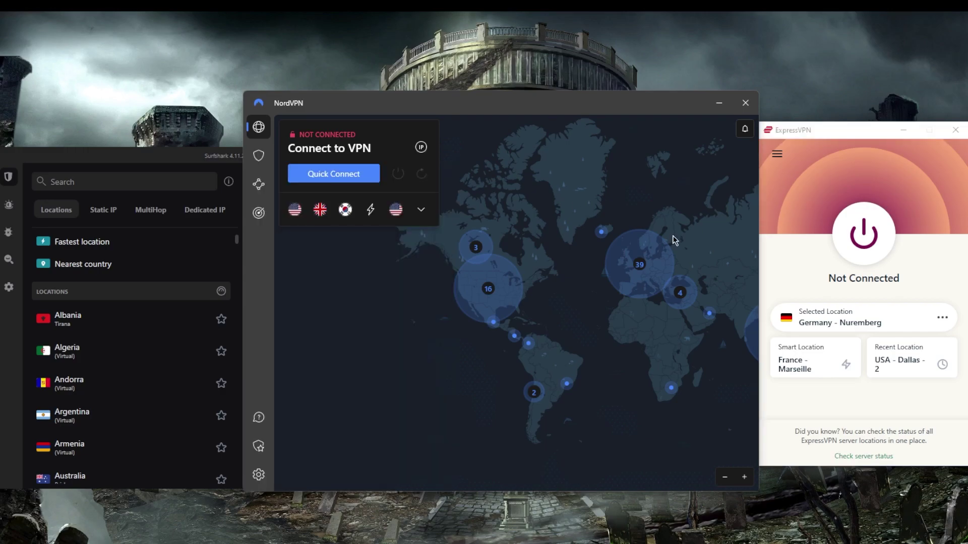
click(421, 211)
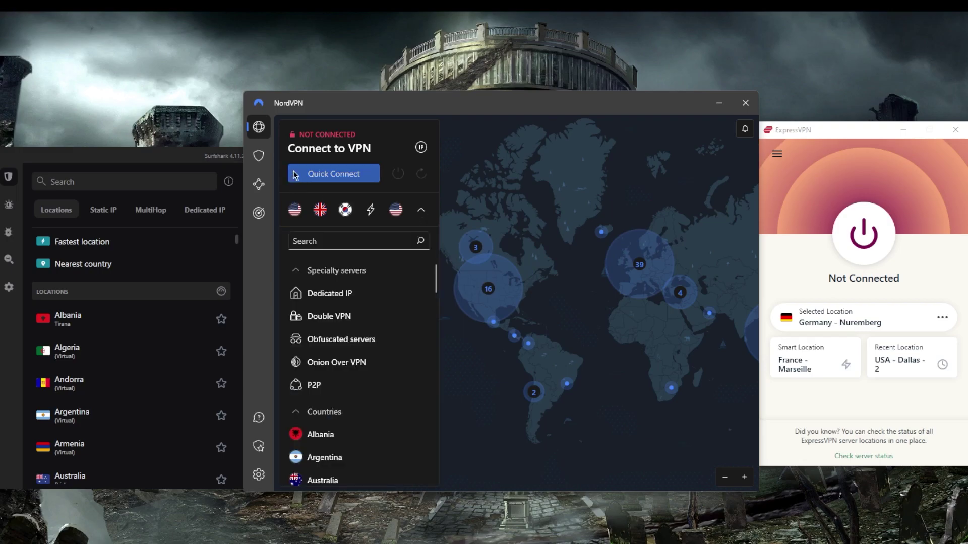
click(259, 156)
click(259, 183)
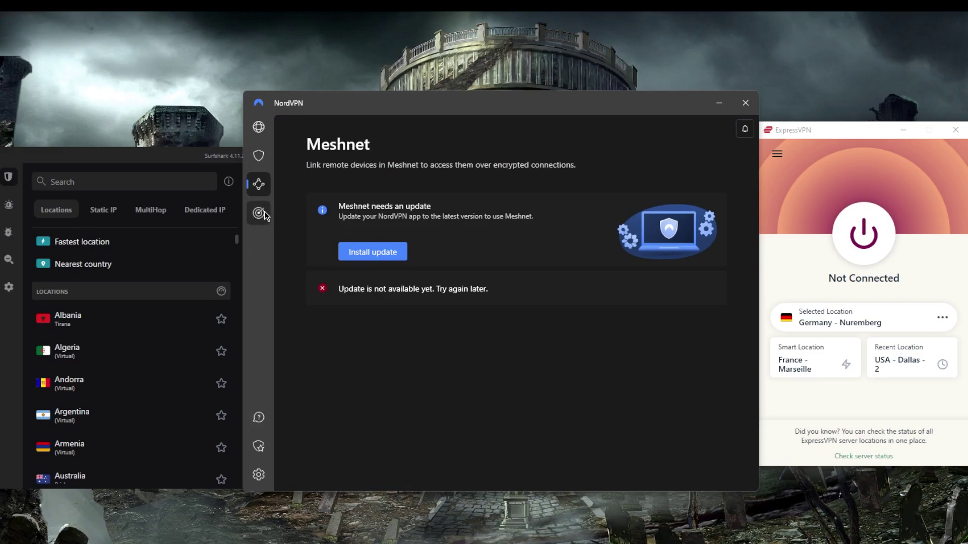
click(258, 213)
click(259, 127)
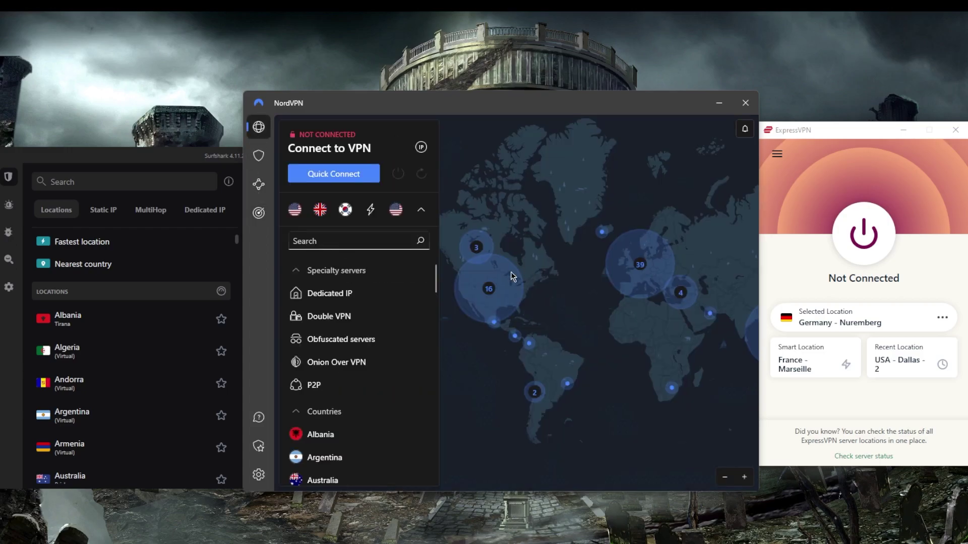
- Check NordVPN's Connection protocol list, keeping NordLynx, then return to the map
click(258, 474)
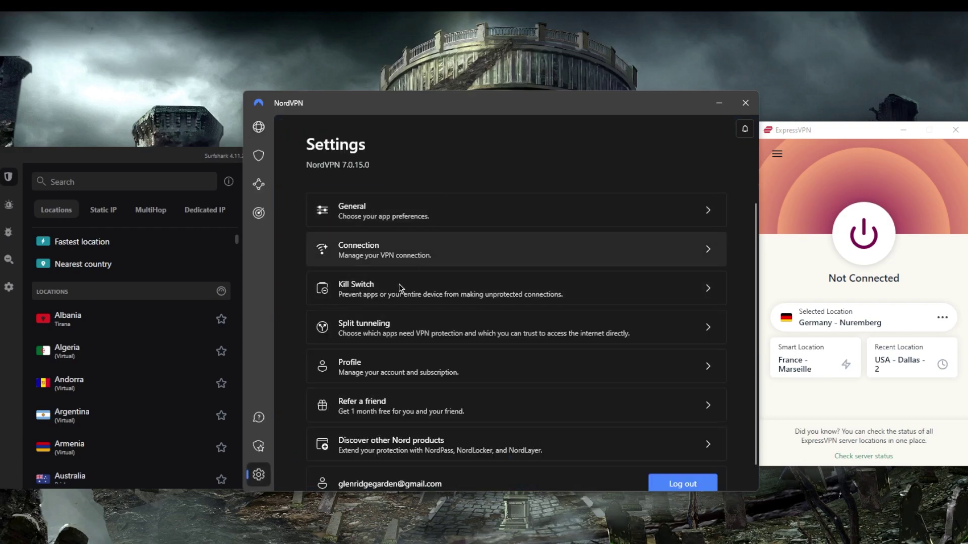
click(403, 258)
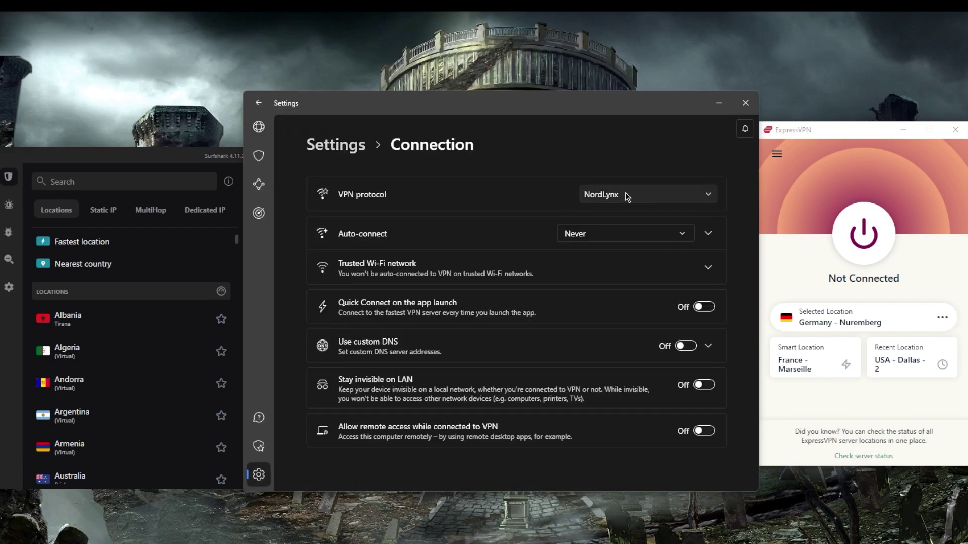
click(630, 197)
click(267, 128)
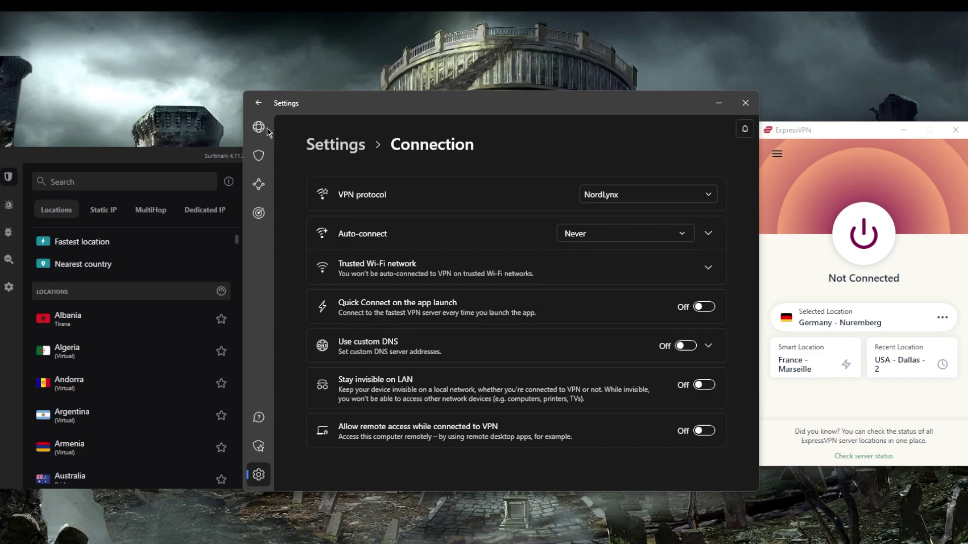
click(266, 128)
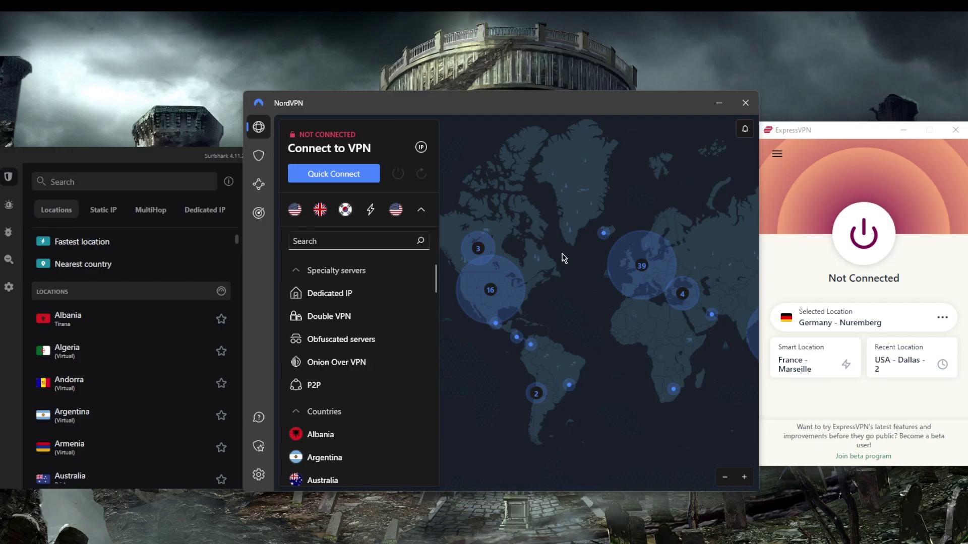
click(258, 156)
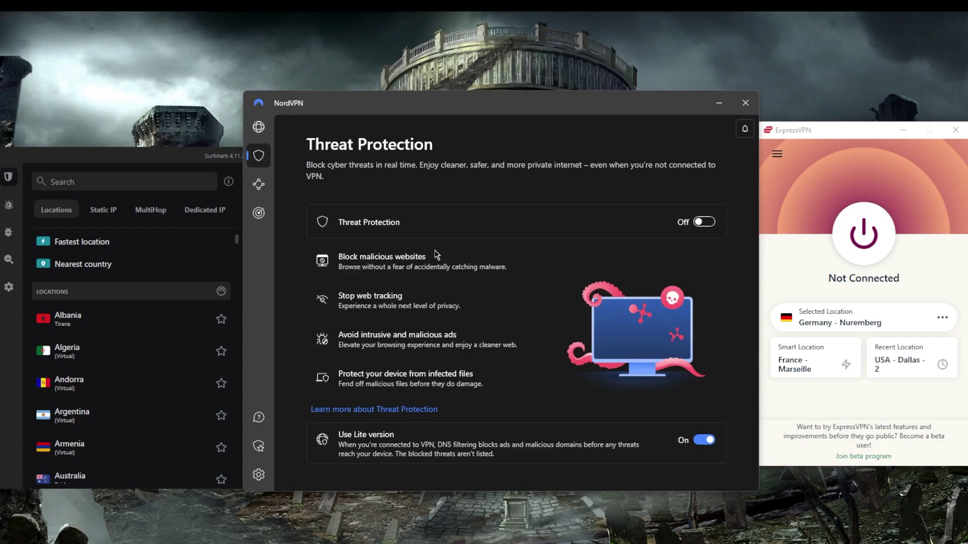
click(260, 128)
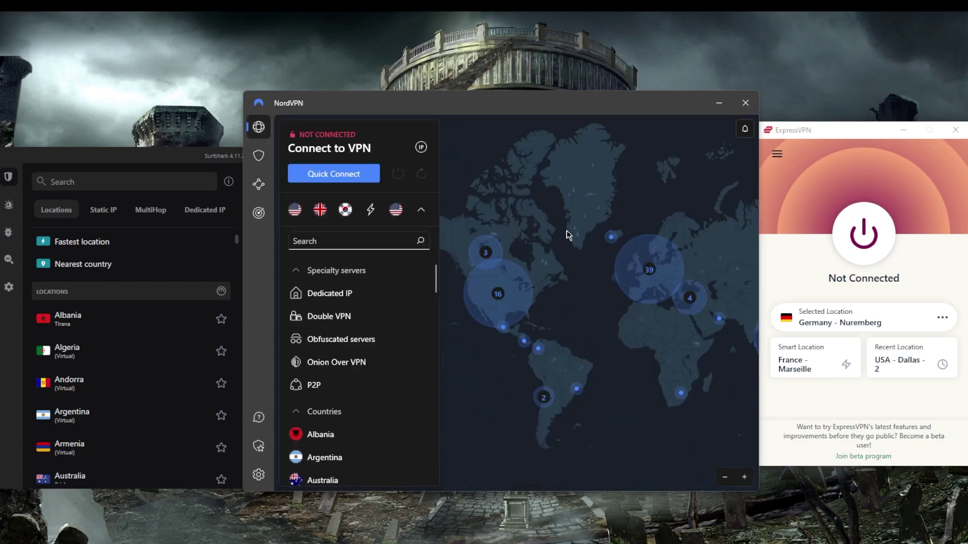
- Open Surfshark's VPN settings and keep WireGuard as the protocol
click(205, 160)
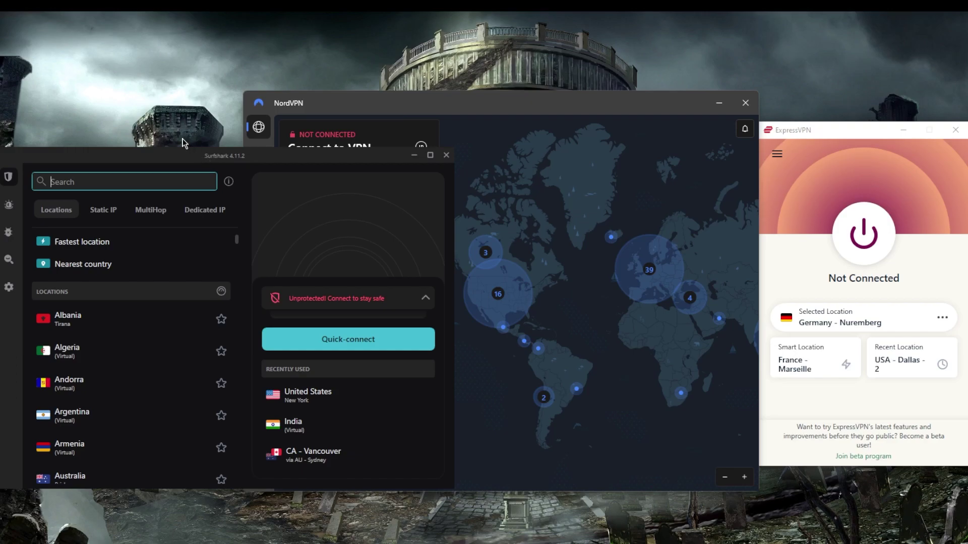
click(30, 286)
click(103, 207)
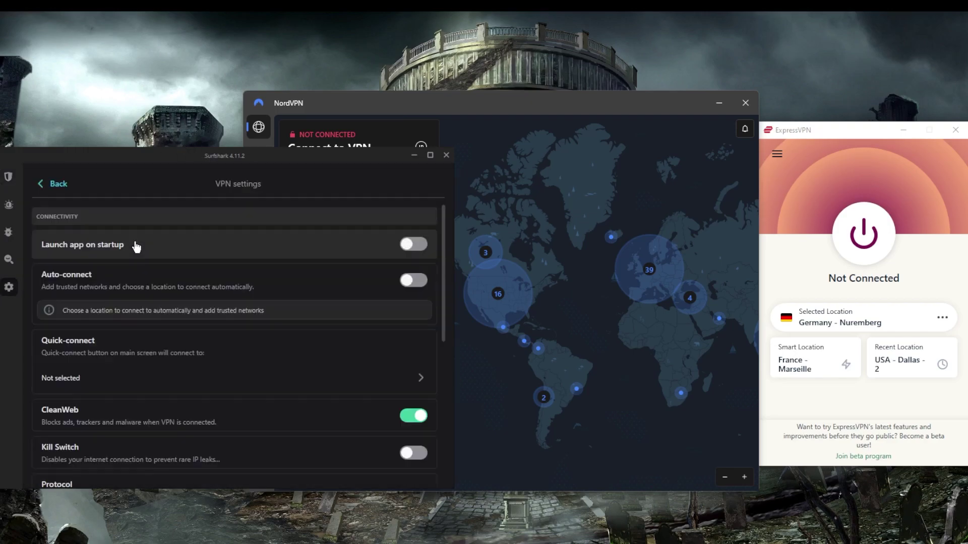
scroll(159, 338, down, 5)
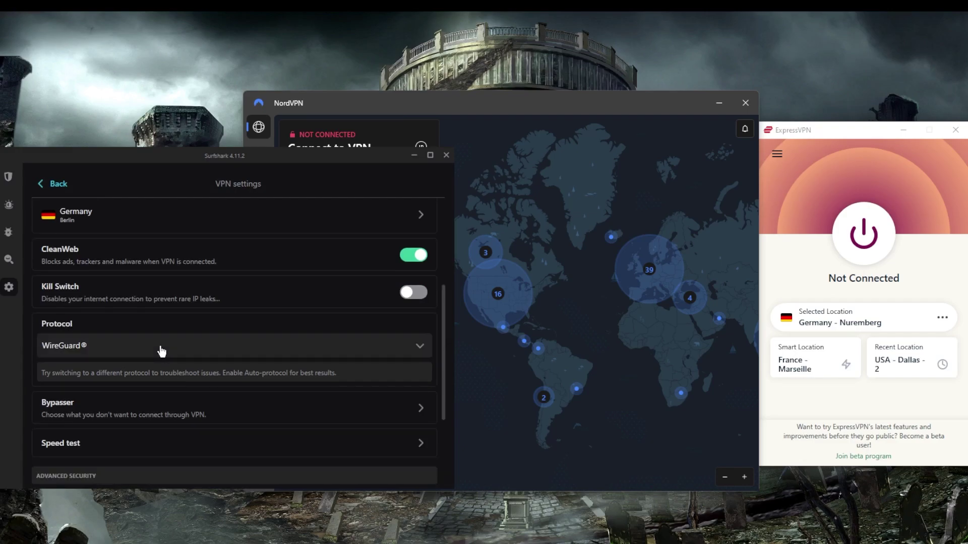
click(104, 346)
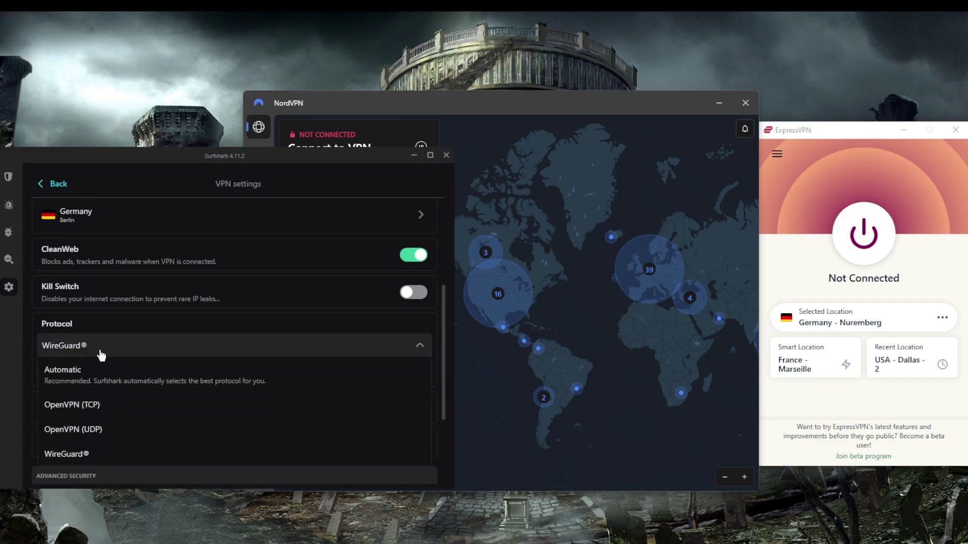
click(83, 455)
- Turn off Rotating IP and NoBorders, confirming, then return to the locations list
scroll(113, 401, down, 1)
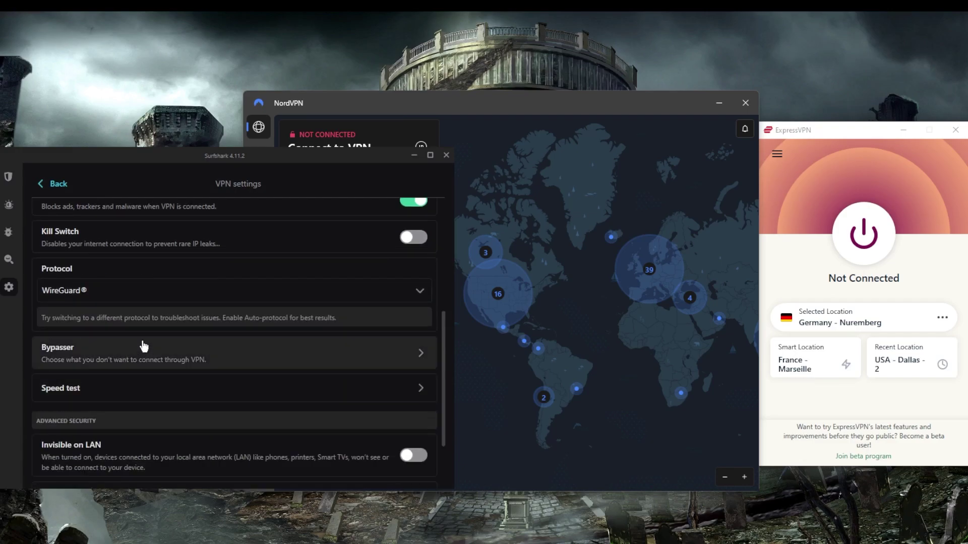
scroll(143, 346, down, 1)
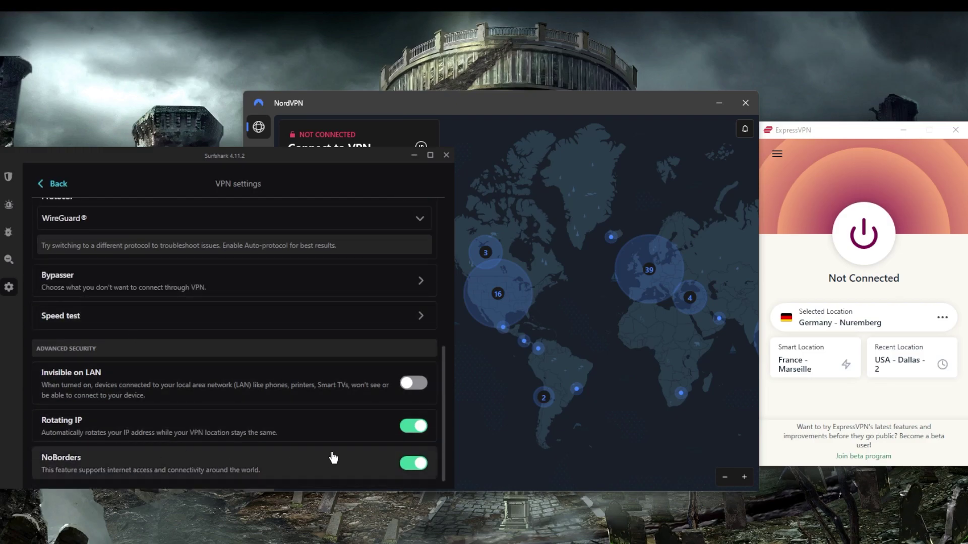
click(414, 428)
click(414, 463)
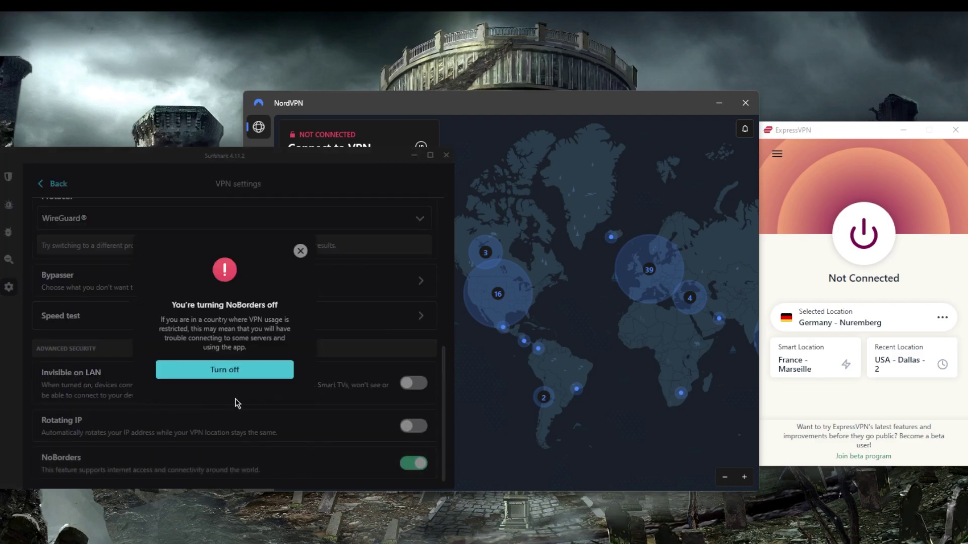
click(225, 371)
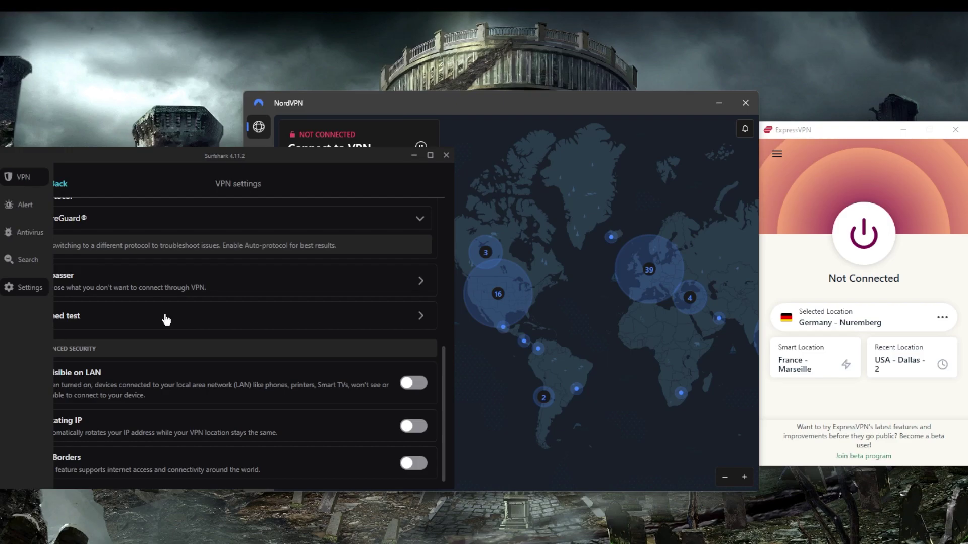
key(Escape)
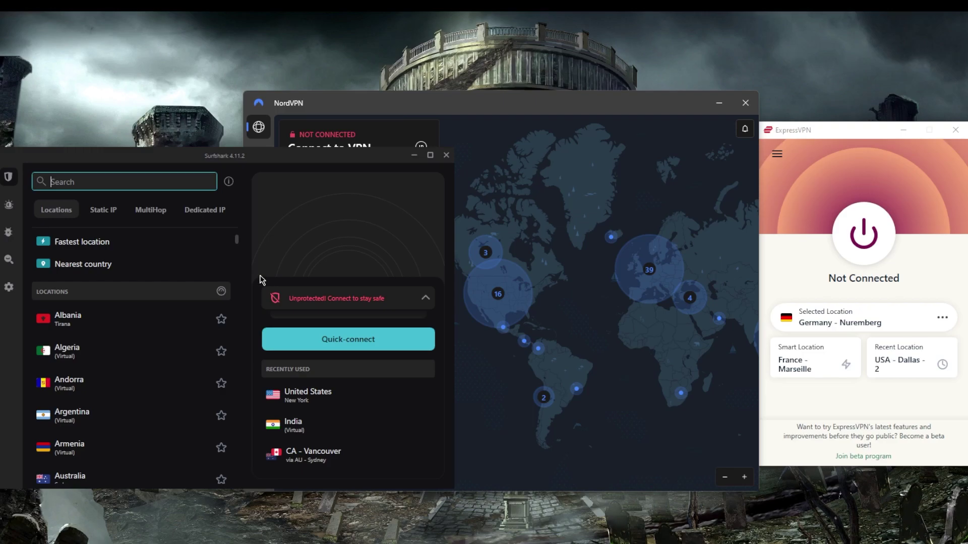
- Switch between the NordVPN, ExpressVPN and Surfshark windows to compare them
click(549, 205)
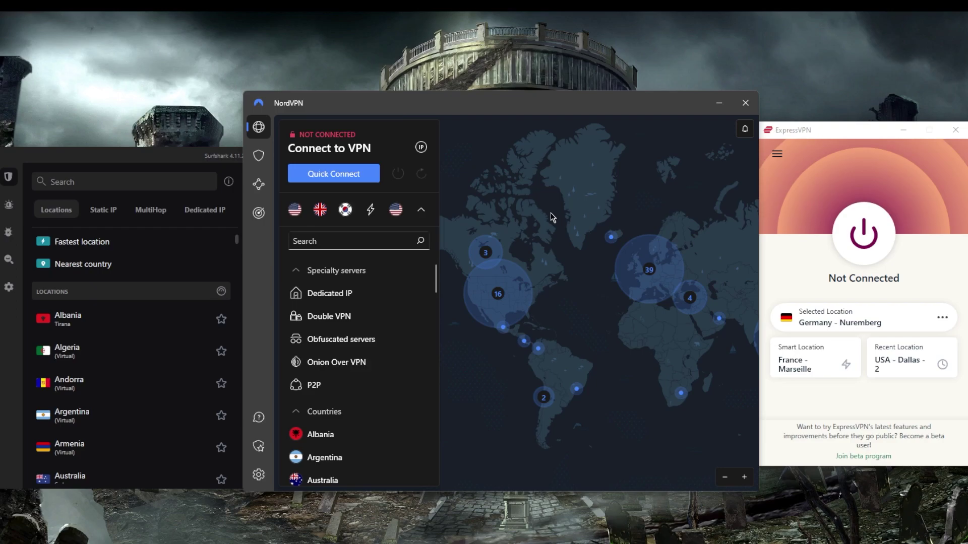
click(821, 204)
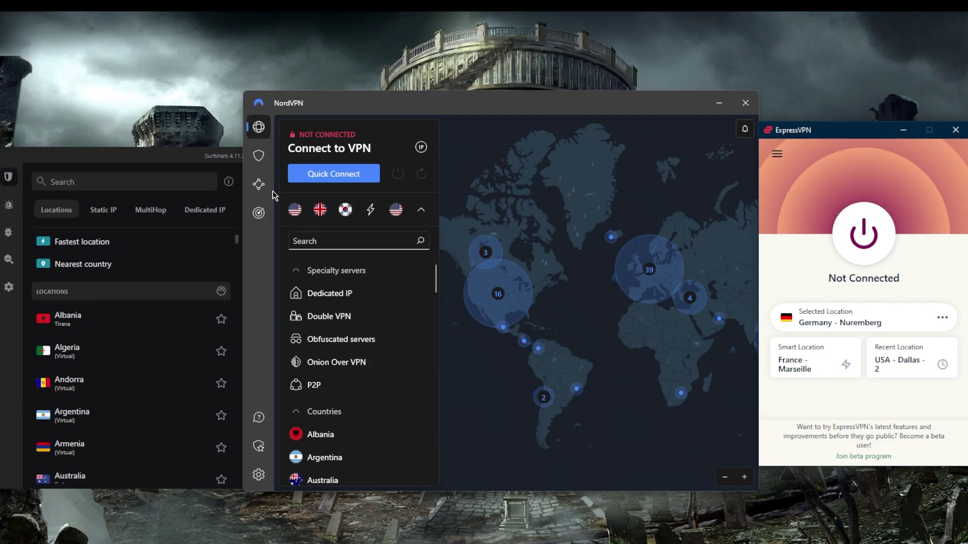
click(224, 158)
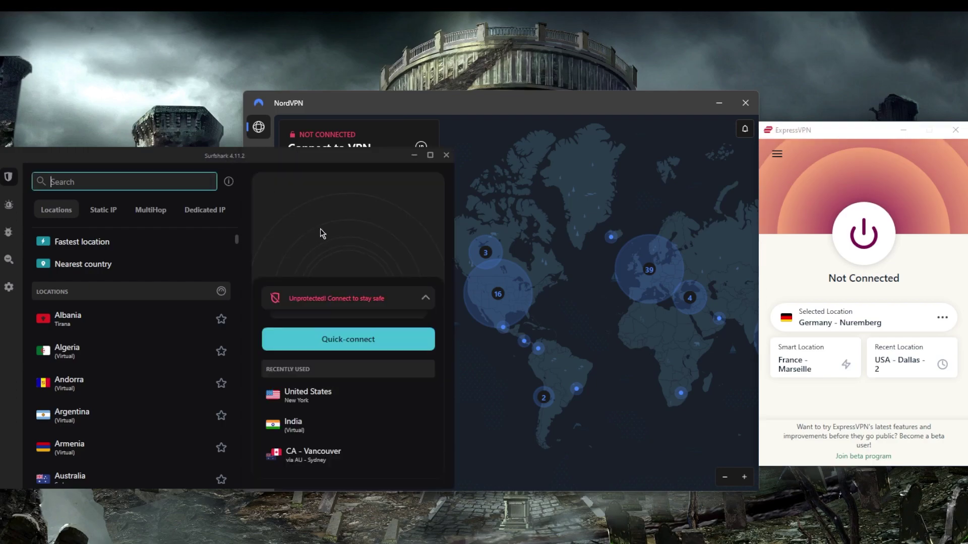
click(567, 219)
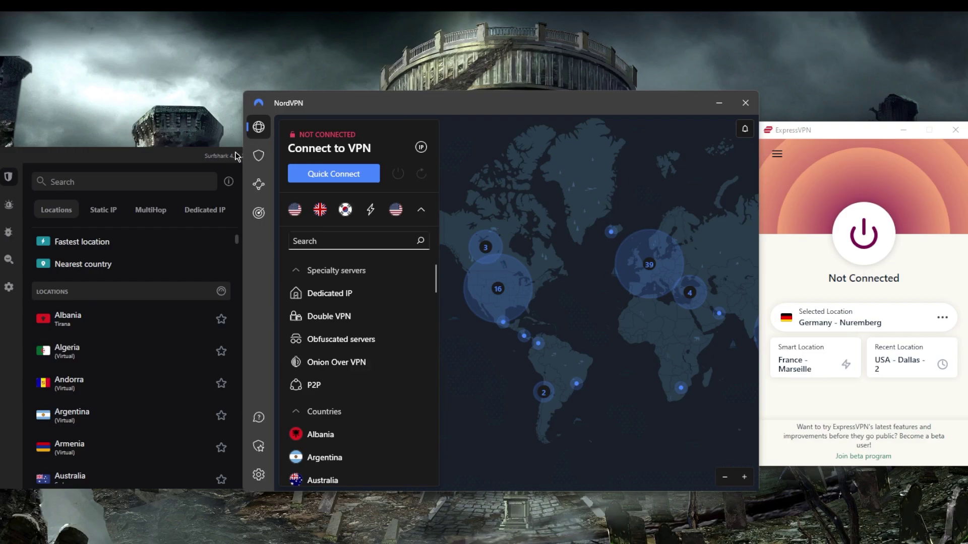
click(841, 178)
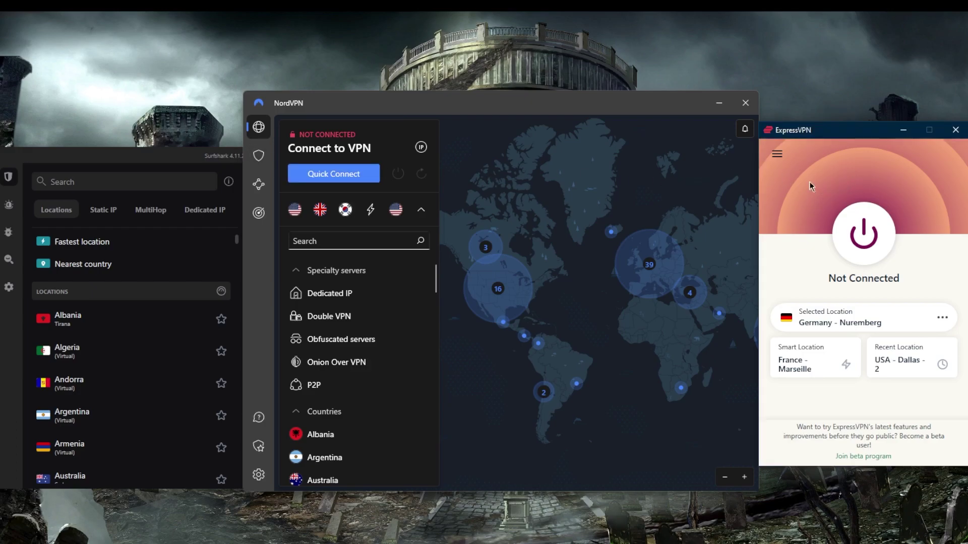
- Pan and zoom NordVPN's map in on the eastern United States
drag(619, 185, 631, 183)
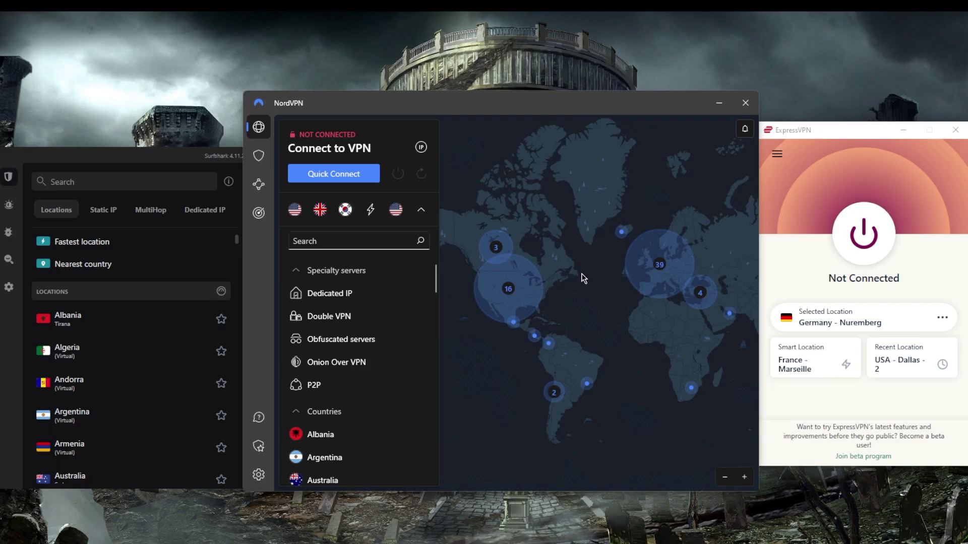
scroll(583, 279, up, 5)
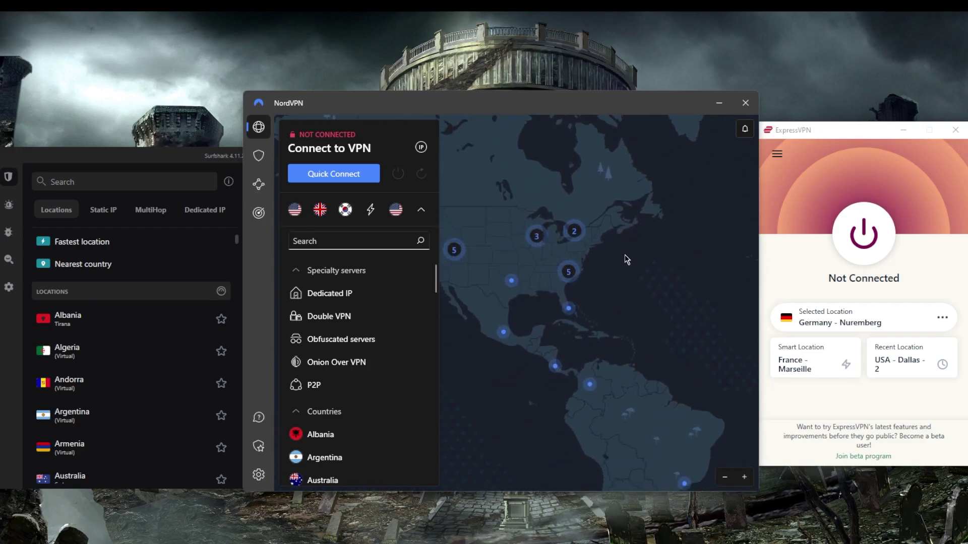
scroll(625, 255, up, 2)
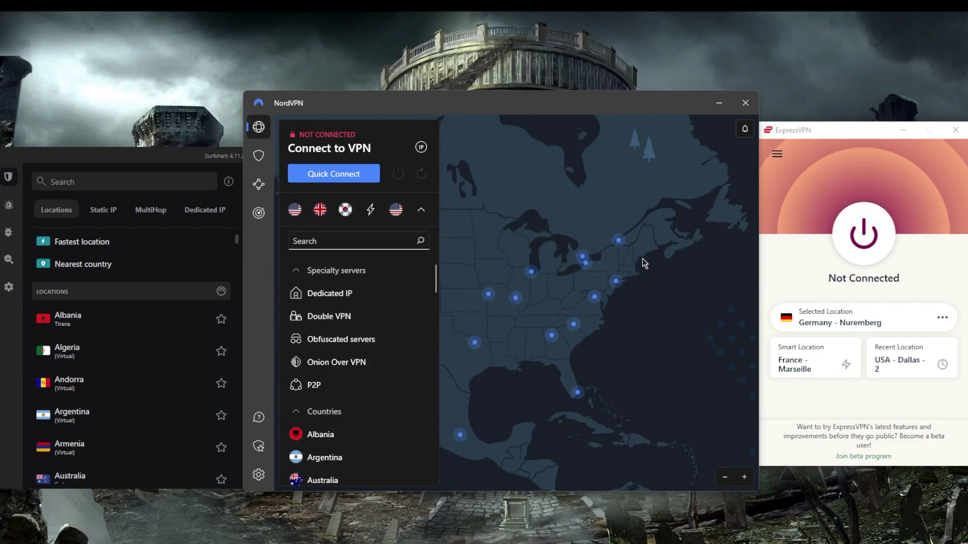
- Go to NordVPN's Kill Switch settings and check that Internet Kill Switch and App Kill Switch are both off
click(618, 282)
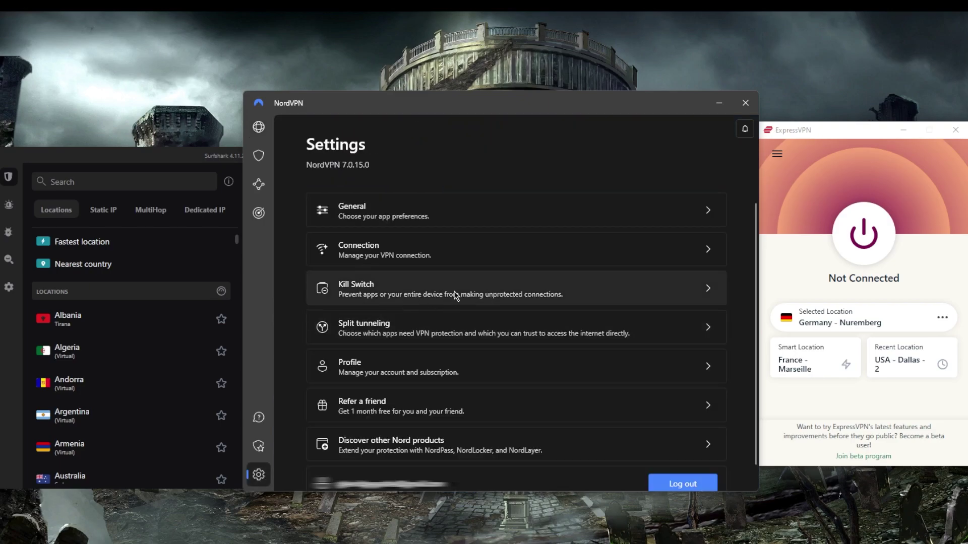
click(406, 289)
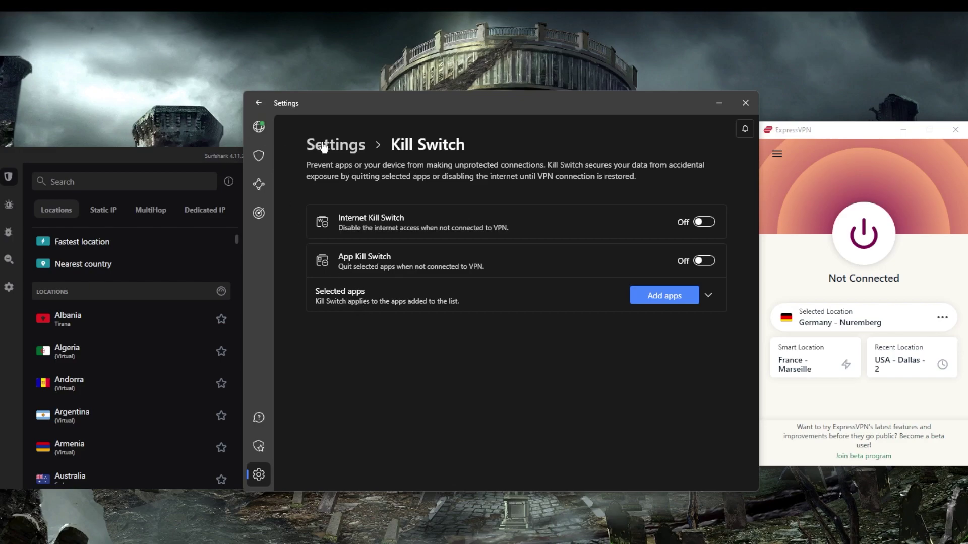
- Return to NordVPN's map view and disconnect from server United States #8675
click(258, 128)
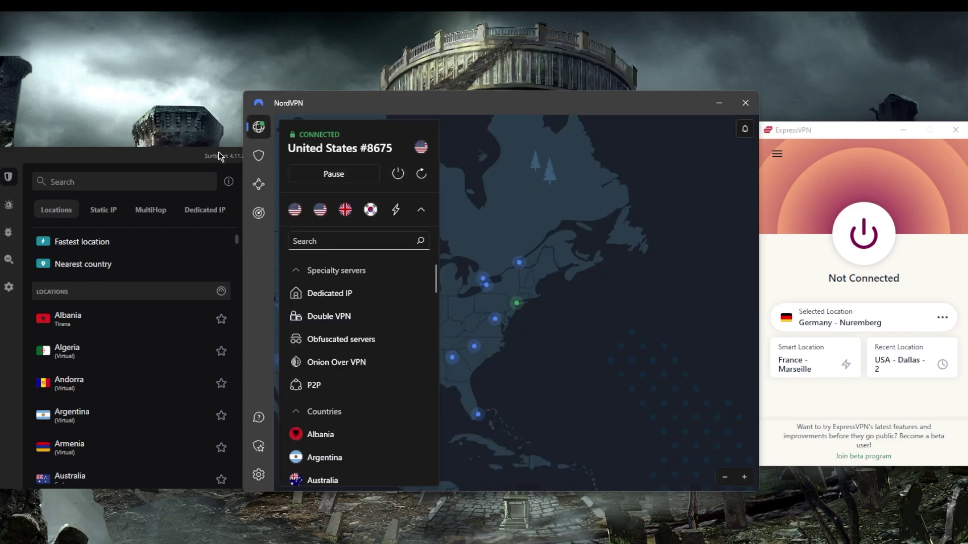
scroll(549, 251, down, 3)
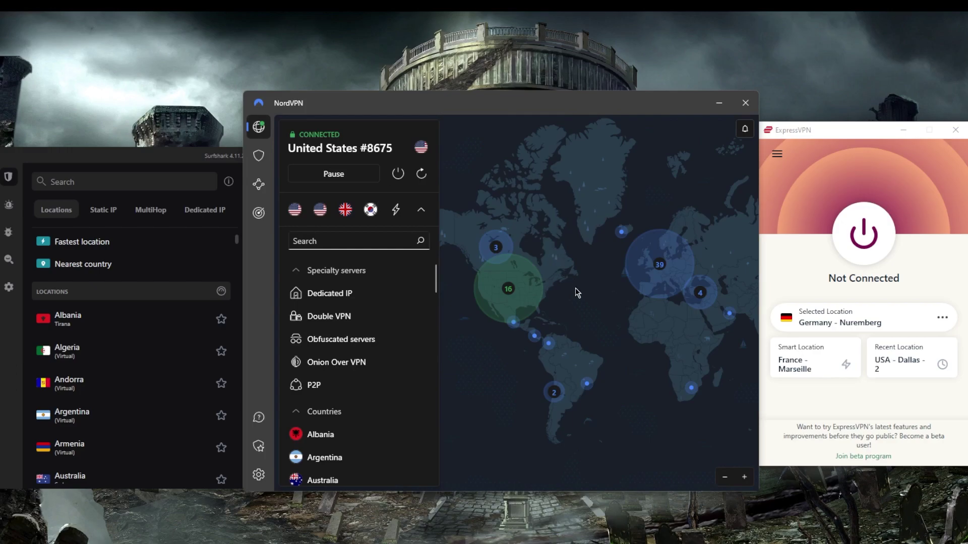
click(398, 174)
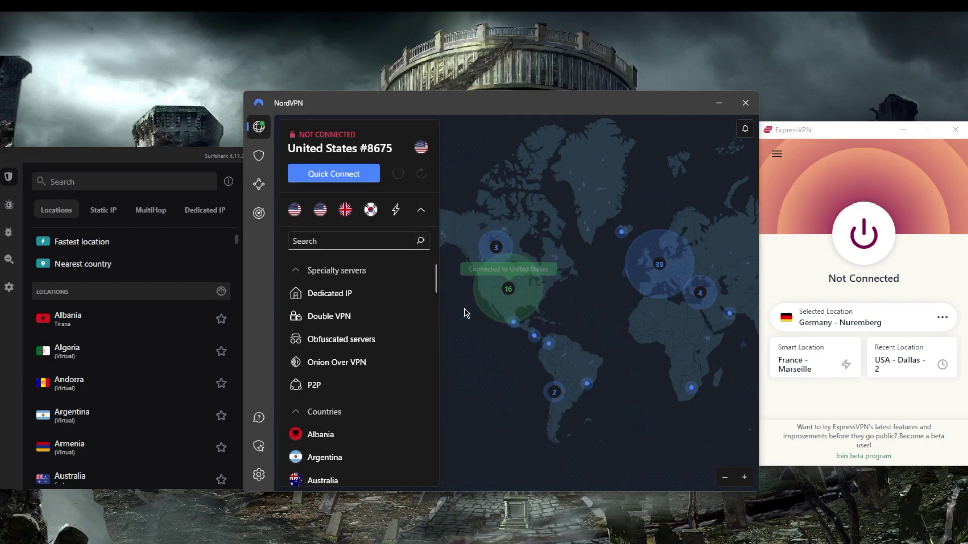